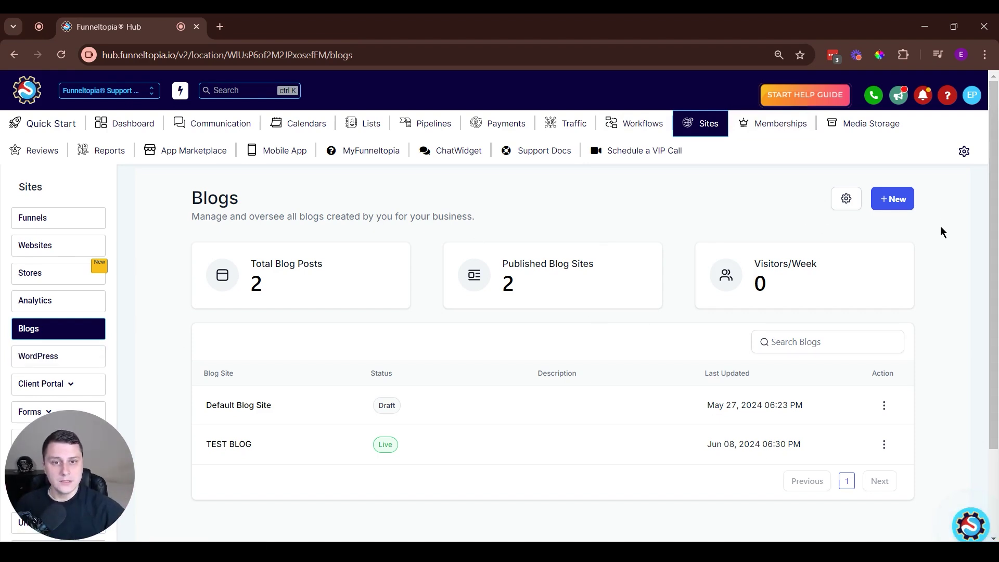
Step: Start a new blog site and set its title to "Food blog"
left_click(907, 198)
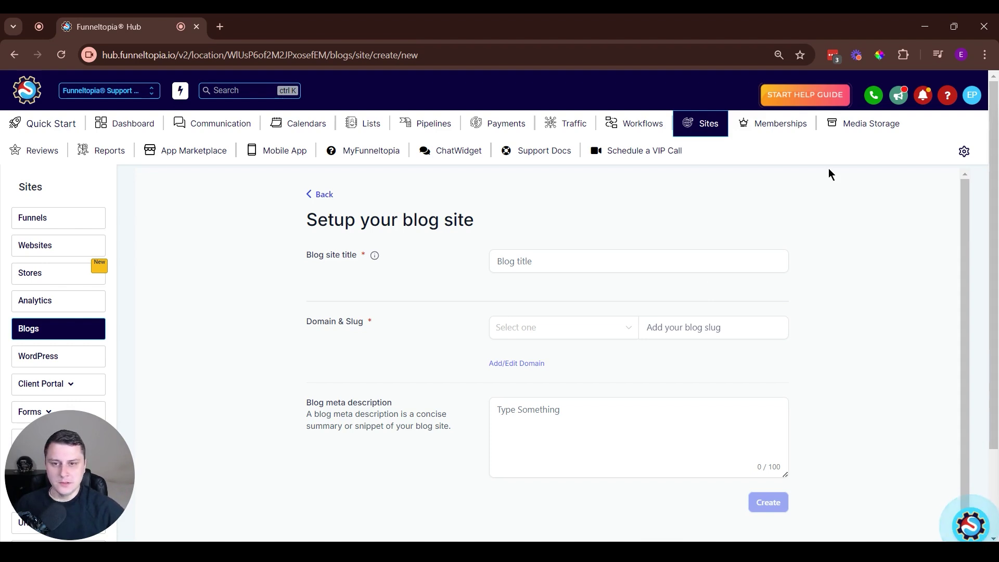
left_click(561, 266)
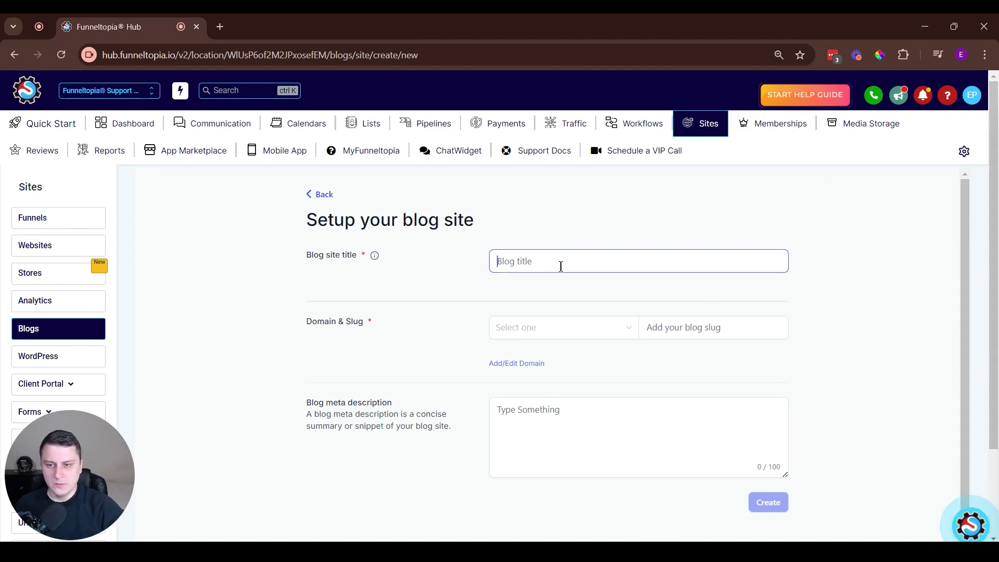
type("Food blog")
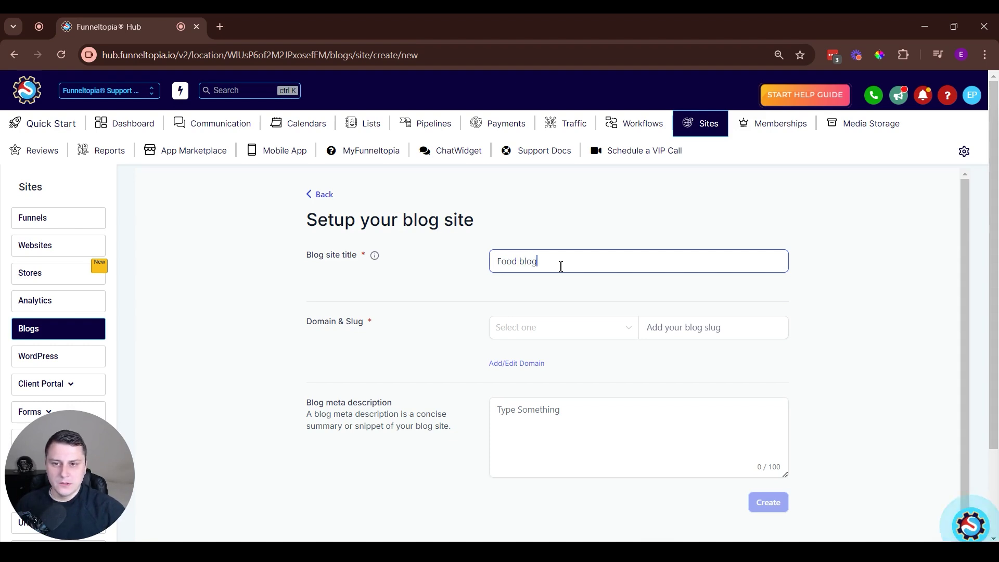
left_click(416, 282)
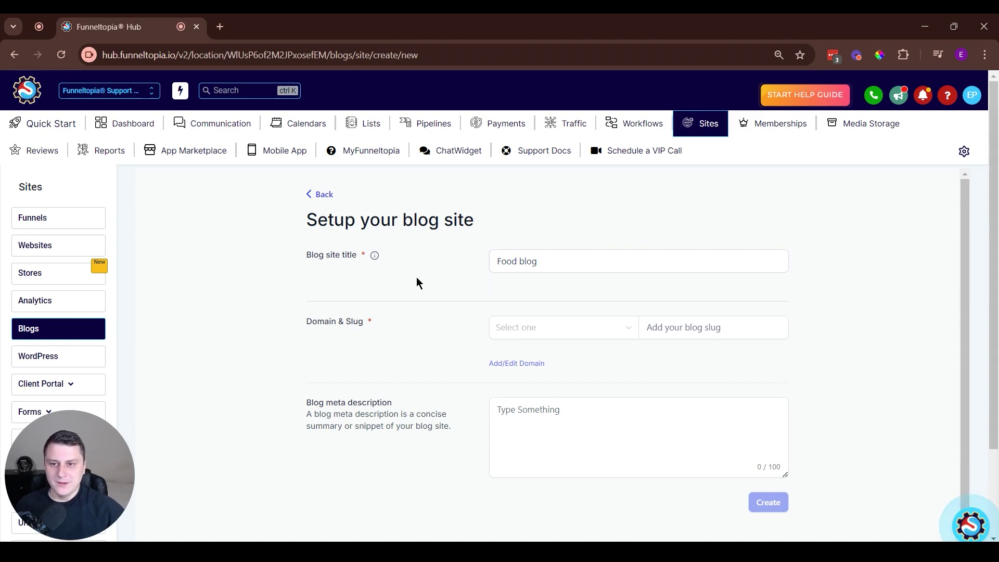
Step: Select the domain funnelaffilaitecenterdemo.funnelbot.com for the blog site and set its slug to "blog"
left_click(535, 328)
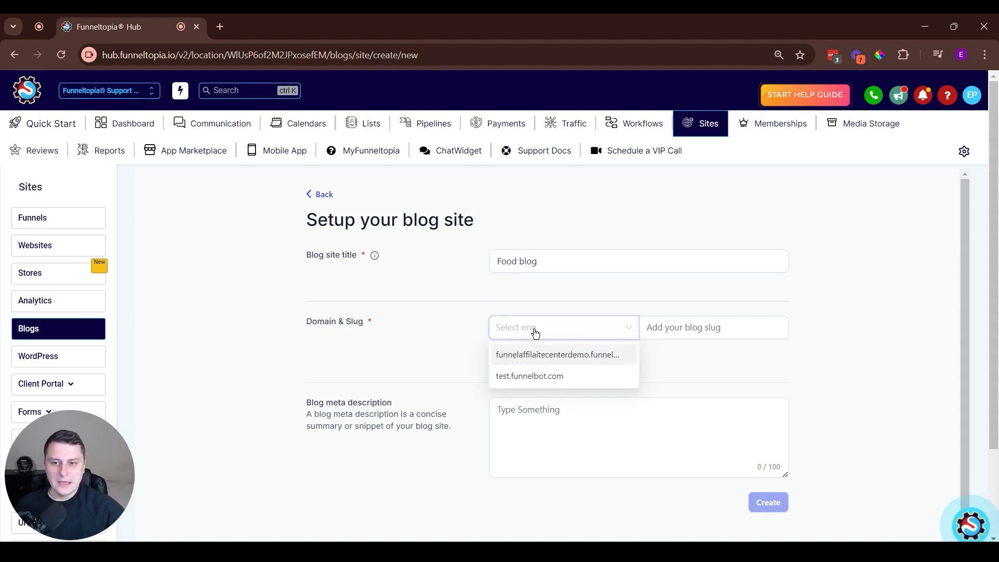
left_click(593, 356)
left_click(737, 326)
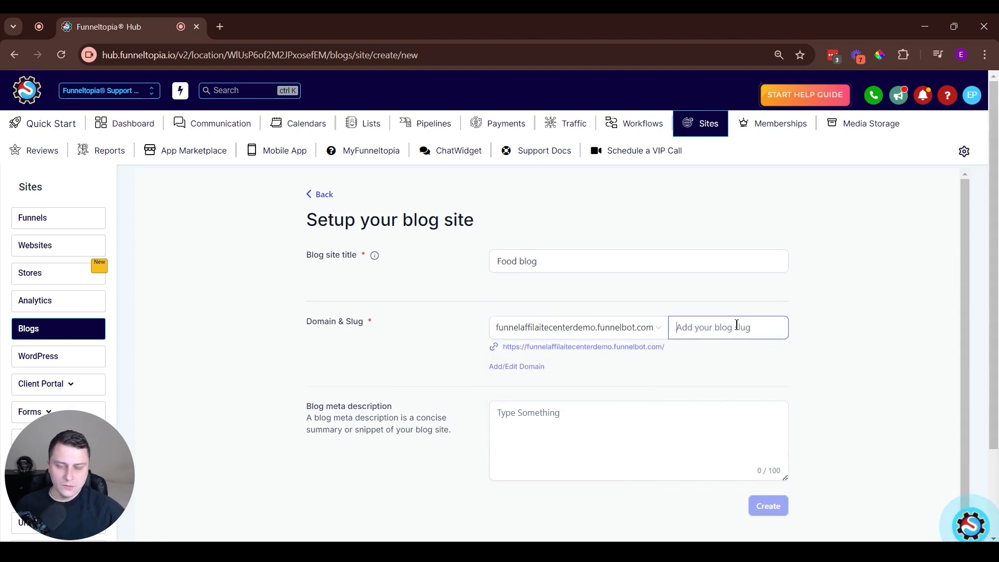
type("blog")
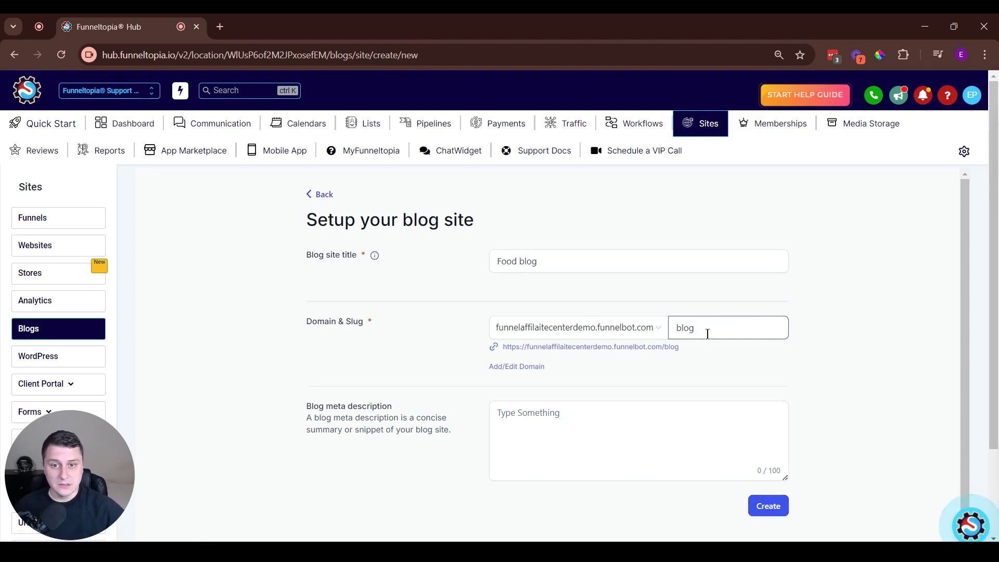
double_click(714, 327)
left_click(706, 333)
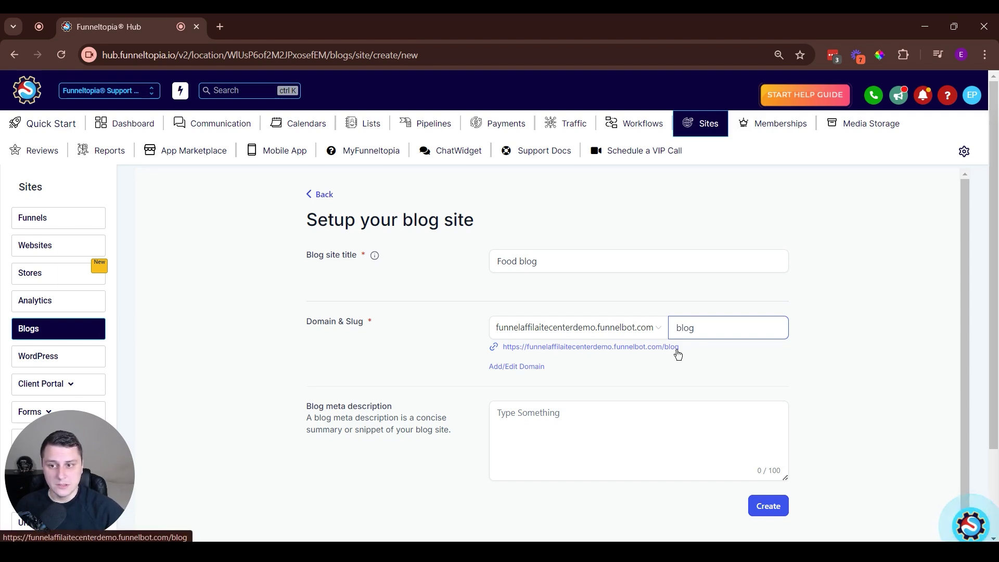
Step: Enter the meta description "My favorite recipies" and create the blog site
scroll(675, 352, "down", 1)
left_click(575, 393)
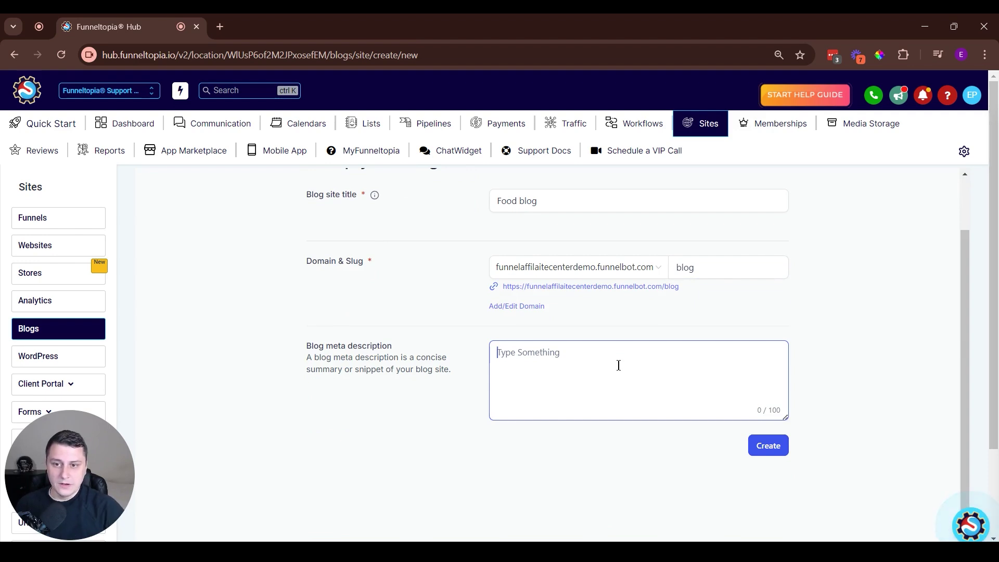
type("My fa")
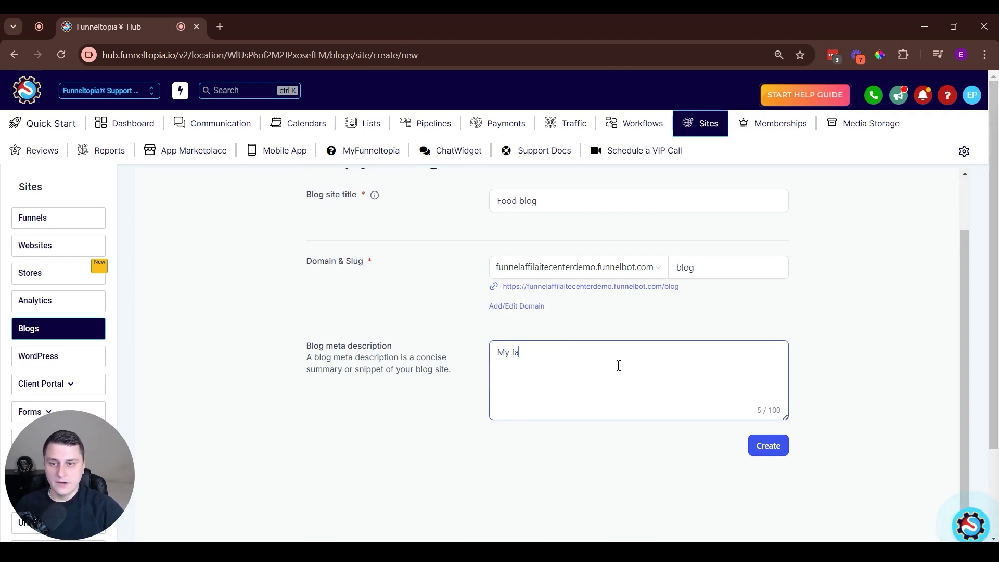
type("vorite recipies")
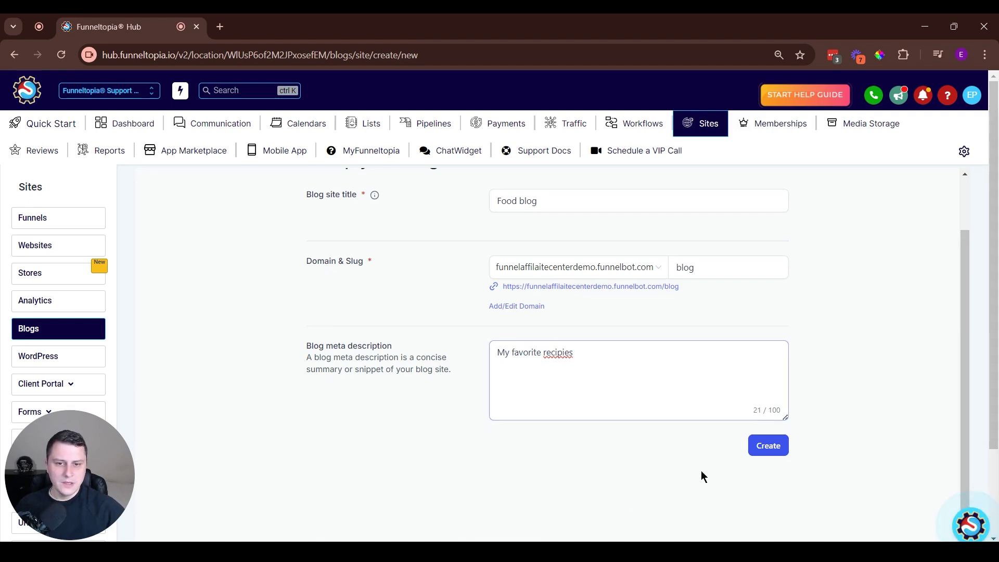
scroll(470, 500, "up", 2)
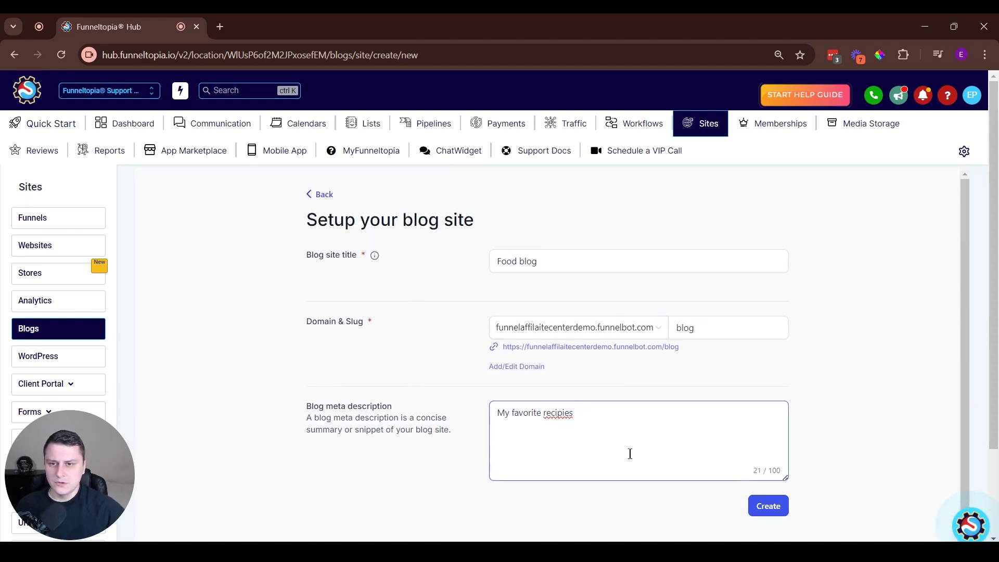
left_click(778, 507)
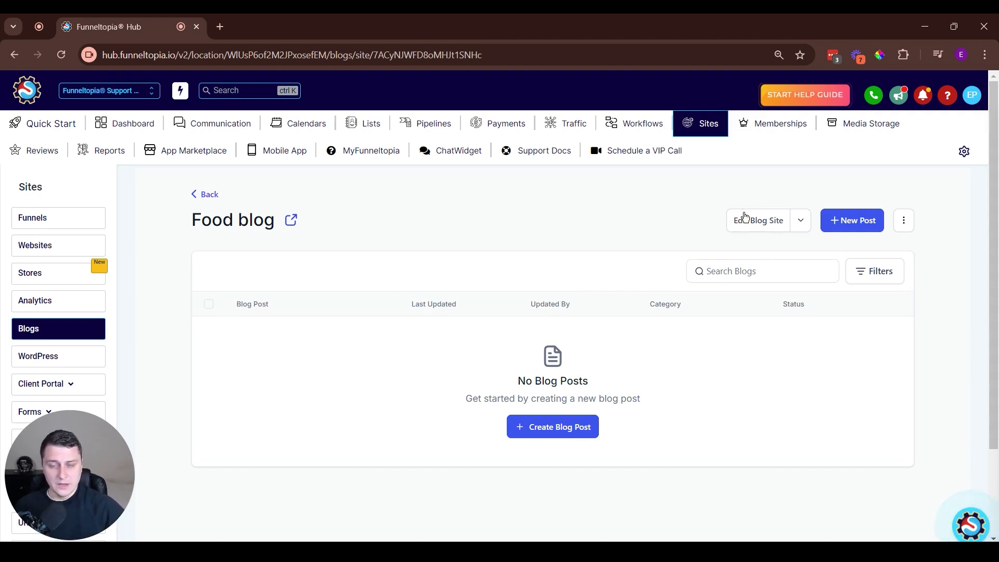
Step: Open the Food blog site for editing and select the Blog Posts element on its home page
left_click(802, 223)
left_click(738, 219)
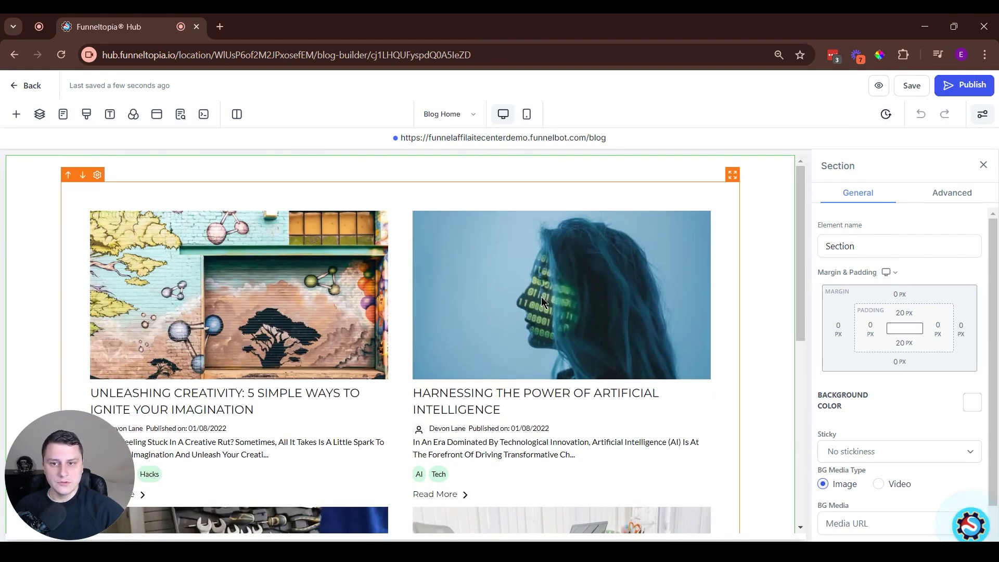
left_click(411, 319)
scroll(183, 199, "down", 7)
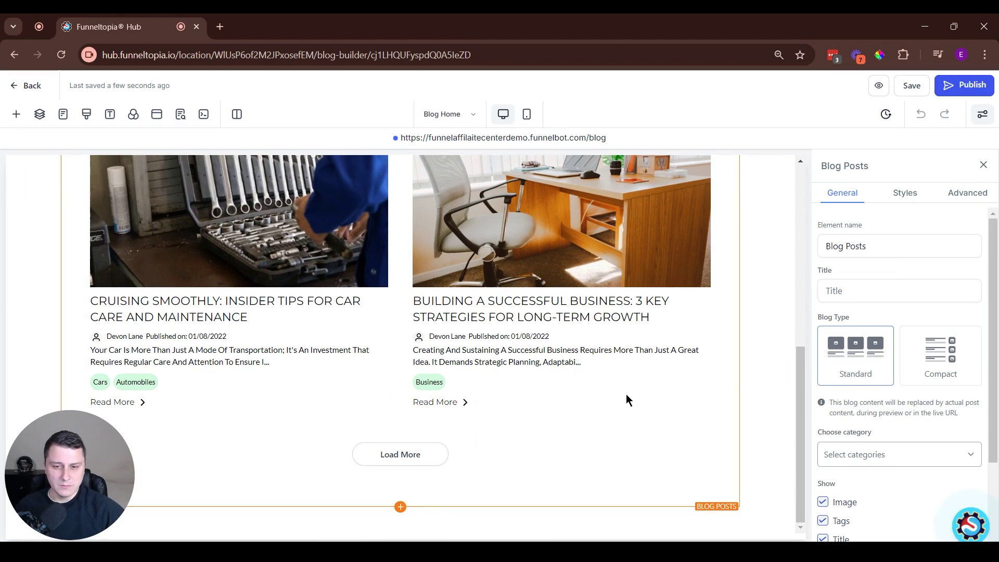
scroll(460, 342, "up", 10)
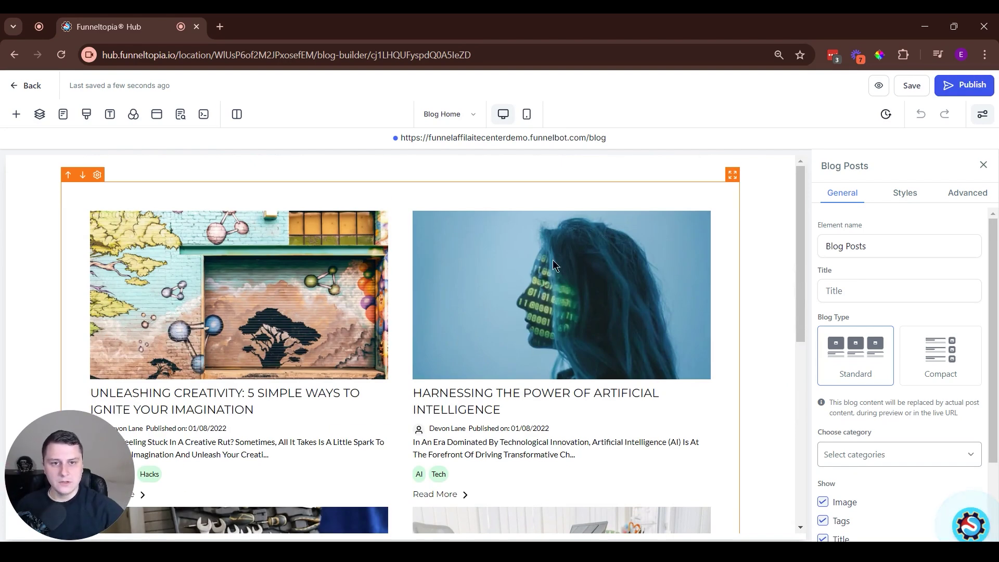
Step: Examine the style, advanced and general settings of the Blog Posts element
left_click(913, 193)
scroll(867, 285, "down", 3)
scroll(867, 286, "up", 3)
left_click(962, 200)
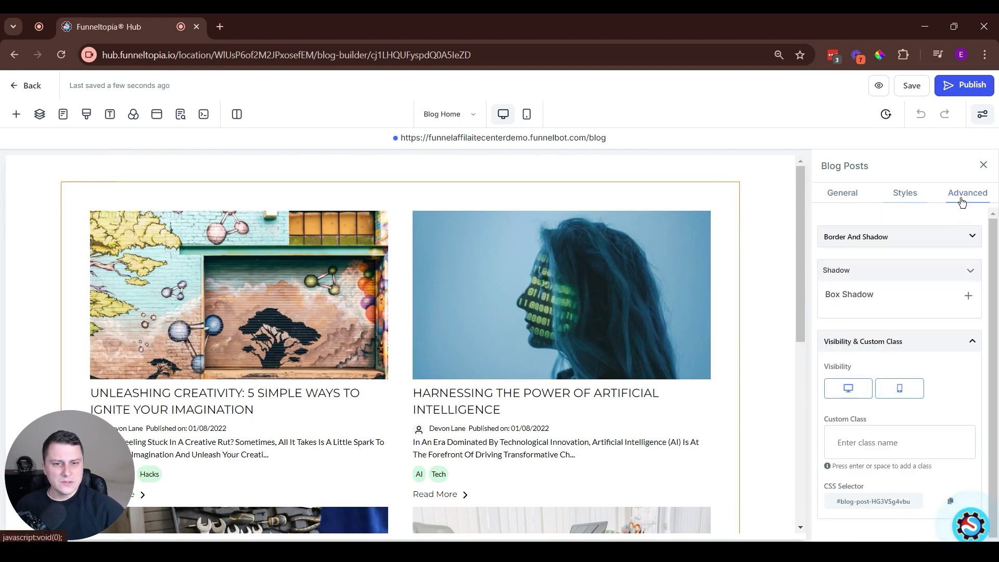
left_click(840, 194)
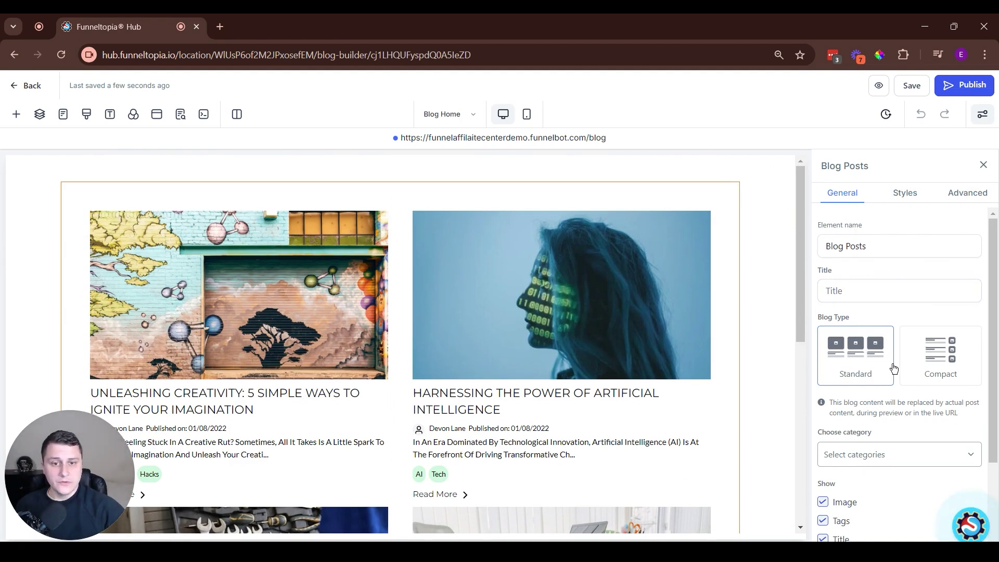
scroll(929, 345, "down", 2)
scroll(929, 346, "up", 2)
Step: Try the Compact blog type on the Blog Posts element and switch back to Standard
left_click(945, 368)
scroll(306, 341, "down", 5)
scroll(758, 401, "up", 5)
left_click(857, 363)
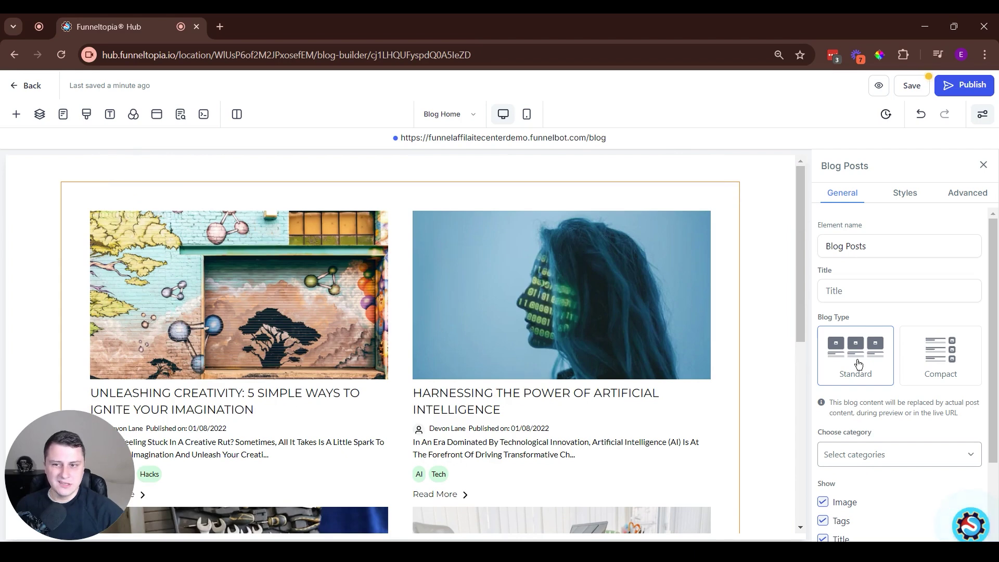
left_click(945, 353)
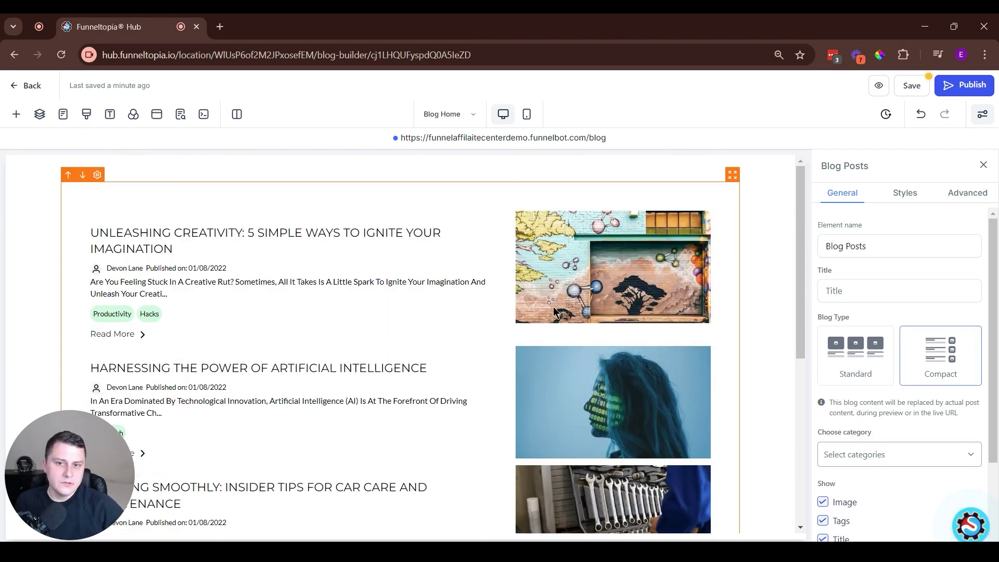
left_click(857, 357)
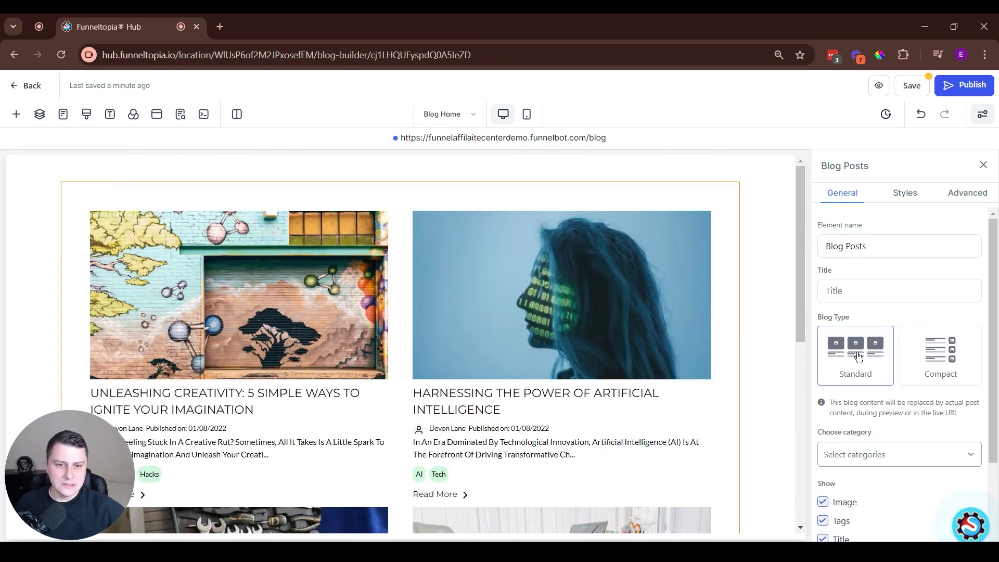
Step: Try hiding the description in the Blog Posts element and show it again
scroll(858, 357, "down", 1)
left_click(864, 392)
left_click(866, 394)
scroll(865, 394, "down", 1)
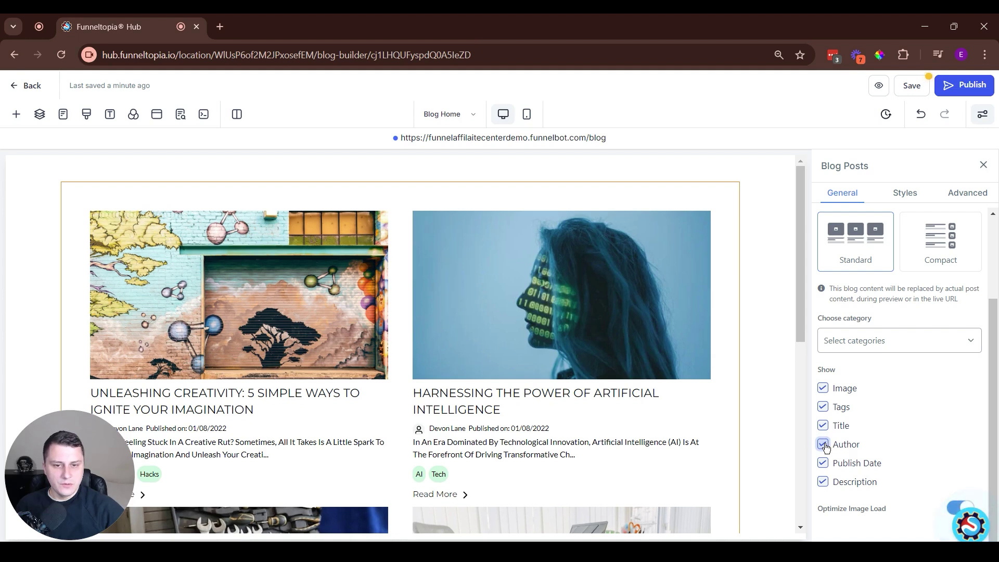
left_click(827, 466)
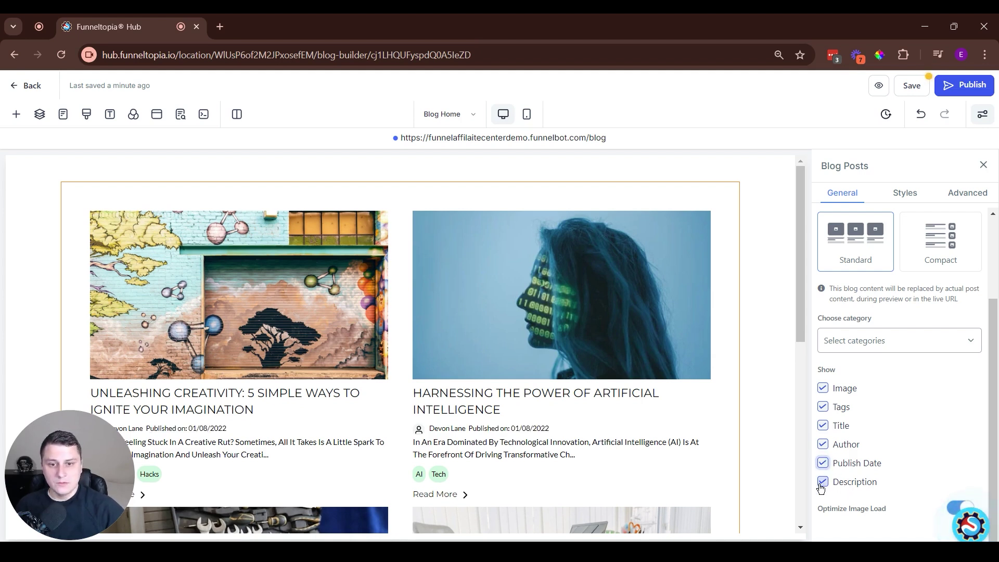
left_click(822, 483)
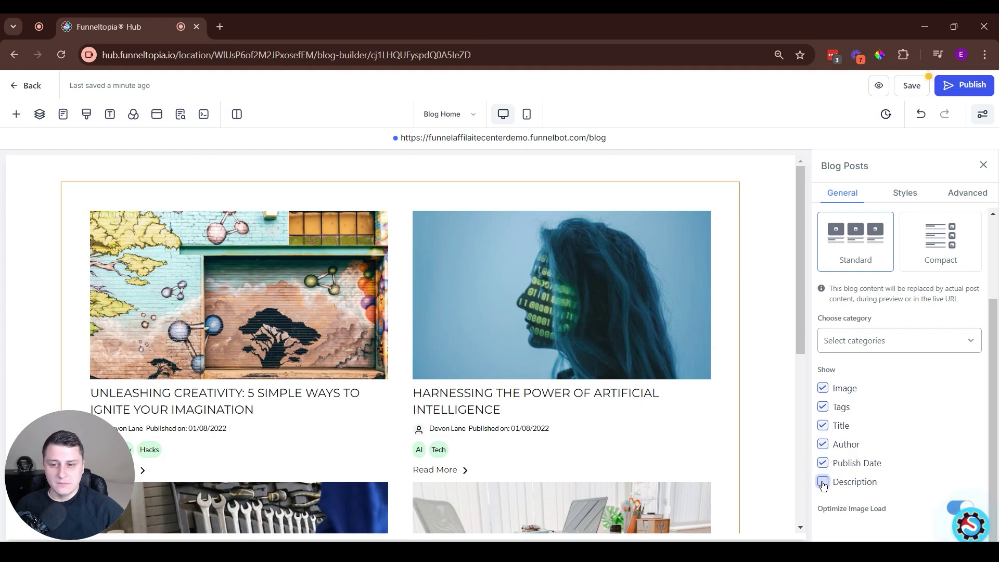
left_click(823, 483)
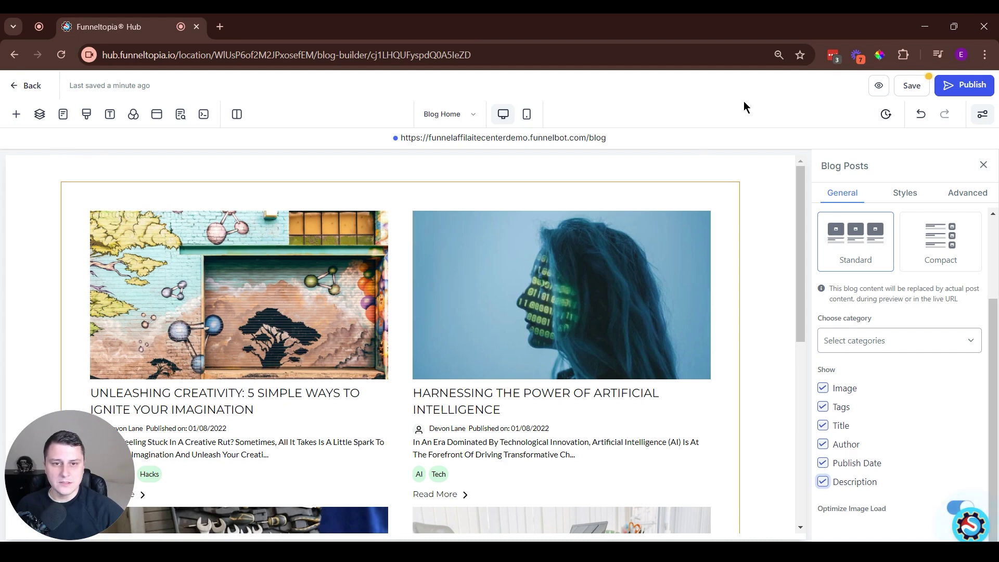
Step: Set the post background color of the Blog Posts element to the muted red #C59494FF
scroll(907, 417, "up", 3)
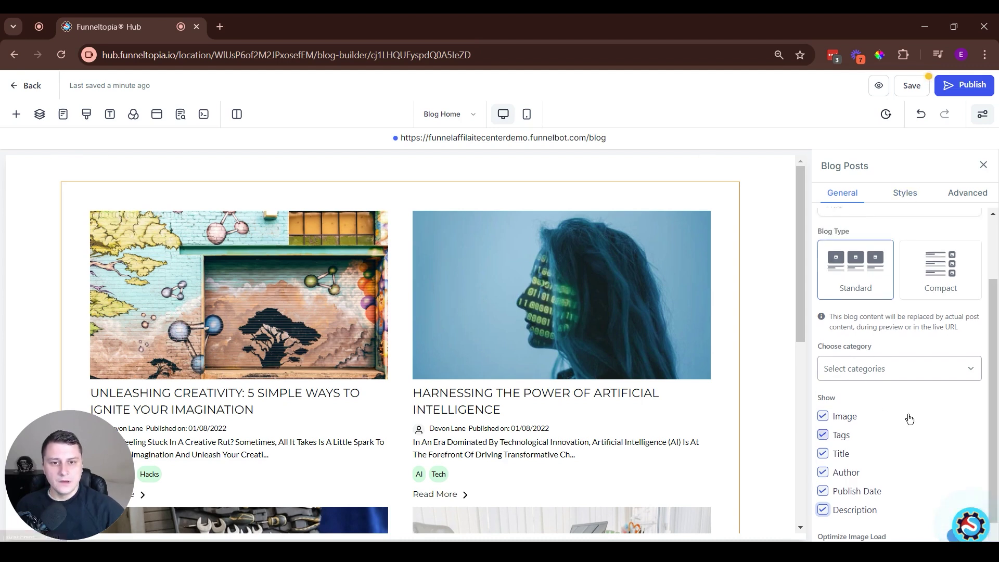
scroll(885, 432, "down", 2)
scroll(888, 424, "up", 2)
left_click(905, 192)
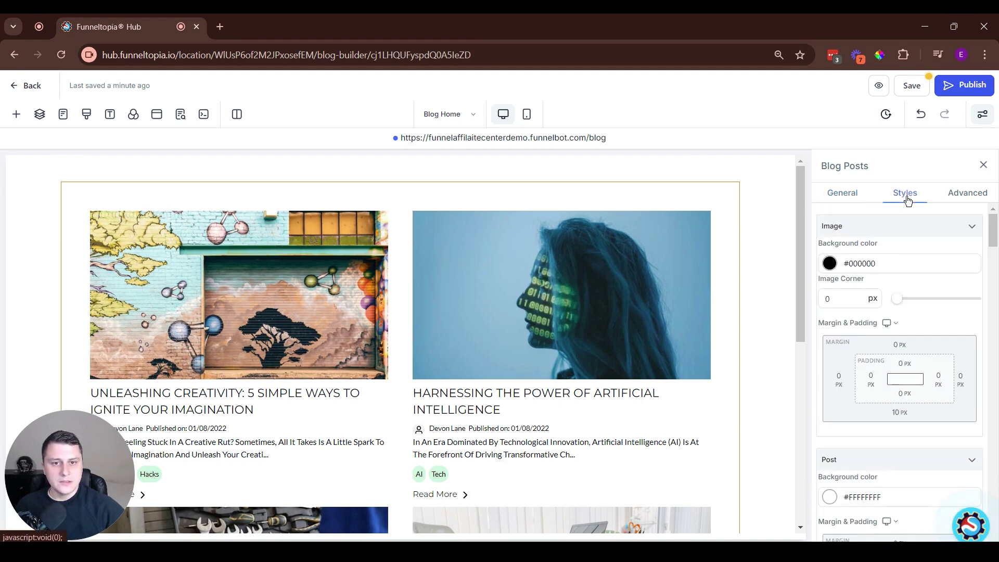
scroll(847, 339, "down", 3)
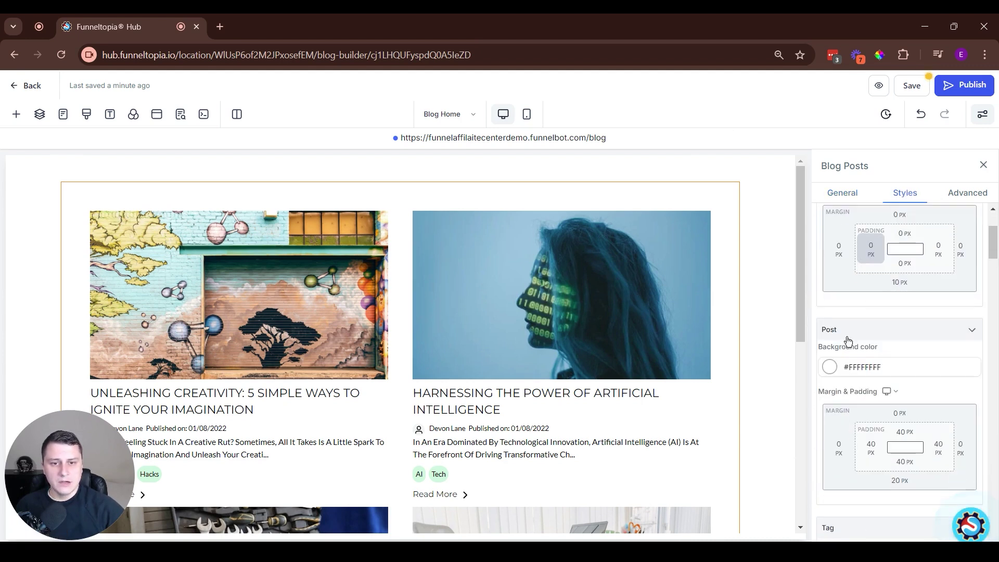
left_click(829, 367)
left_click(725, 389)
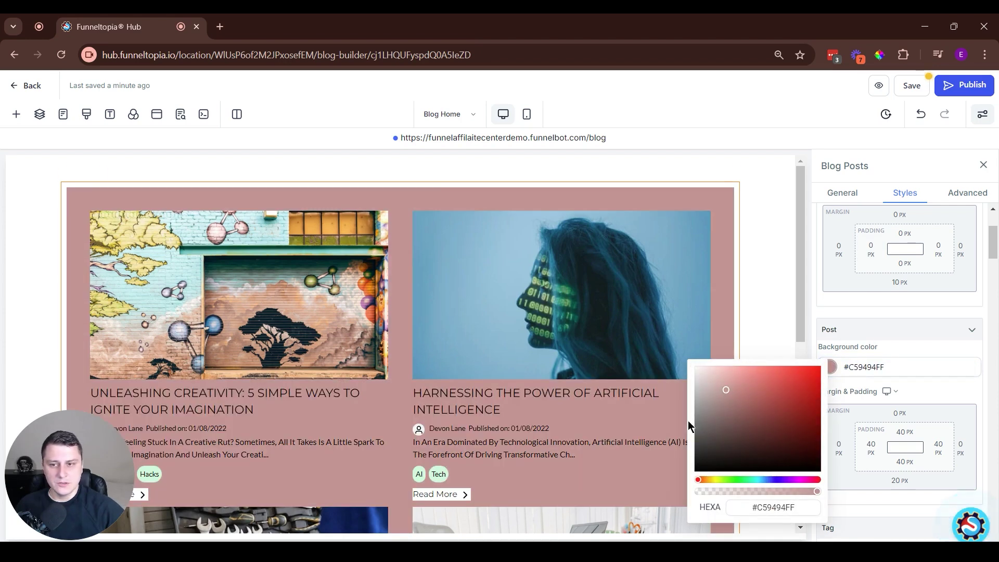
scroll(510, 434, "down", 6)
scroll(510, 434, "up", 1)
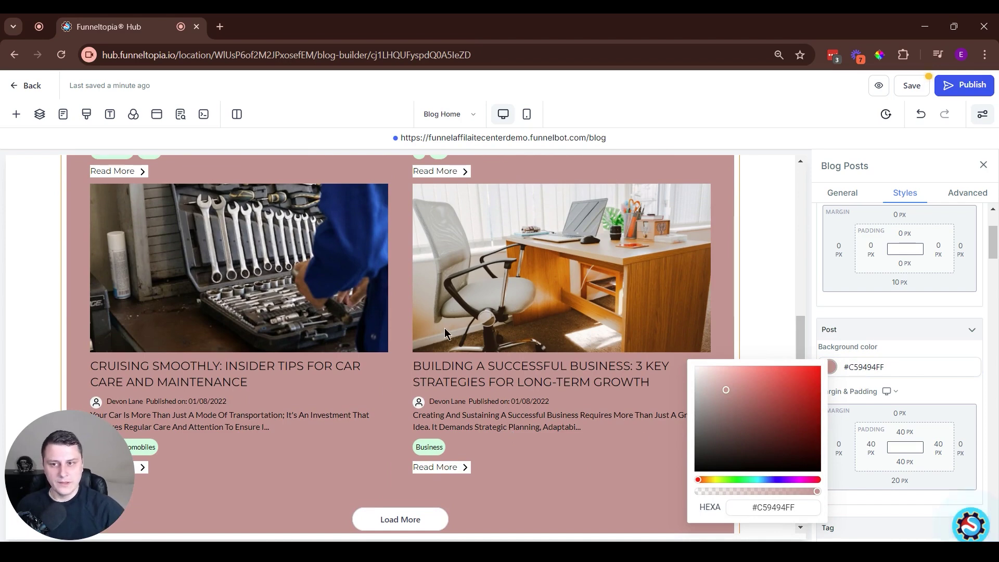
scroll(575, 287, "up", 5)
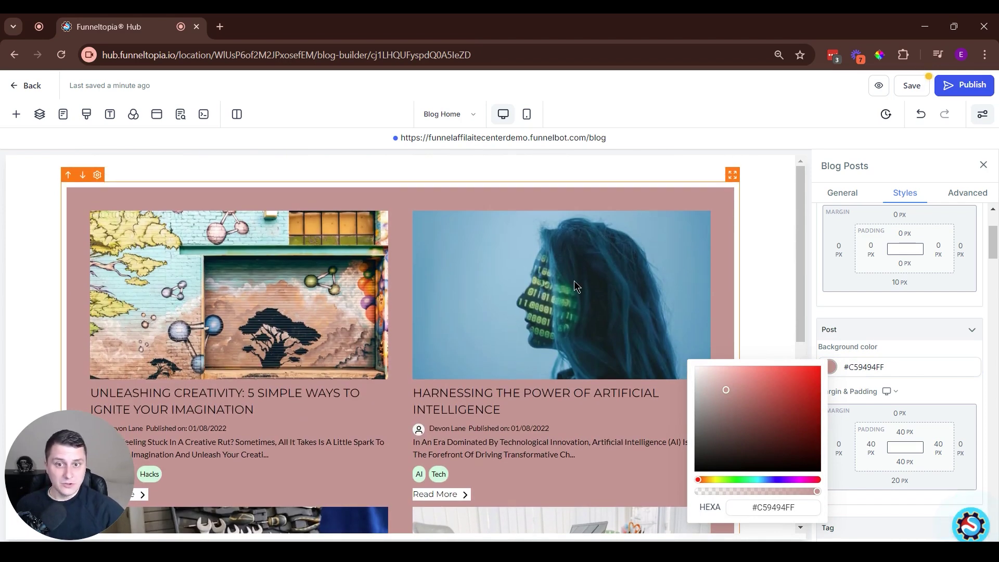
left_click(748, 279)
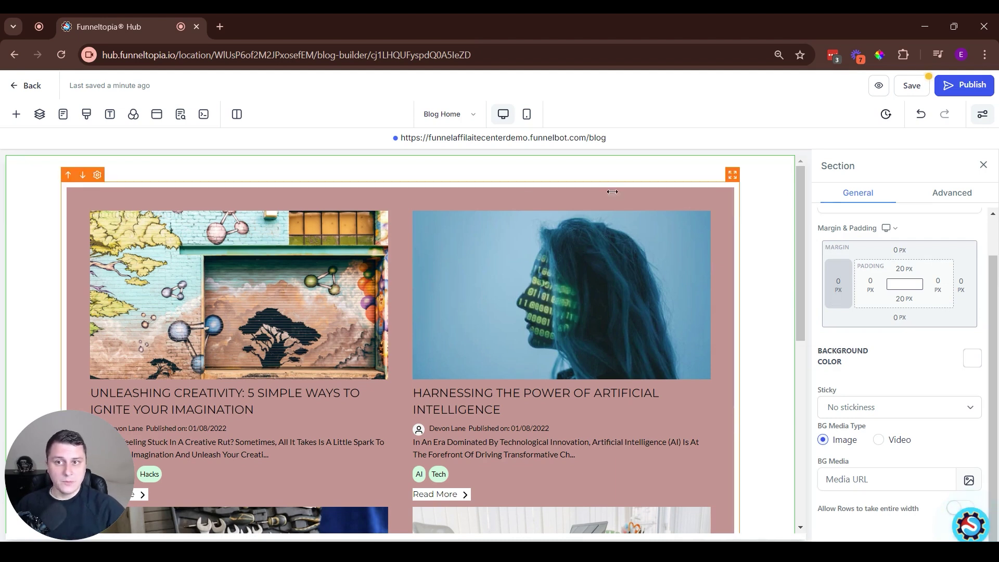
left_click_drag(73, 521, 934, 522)
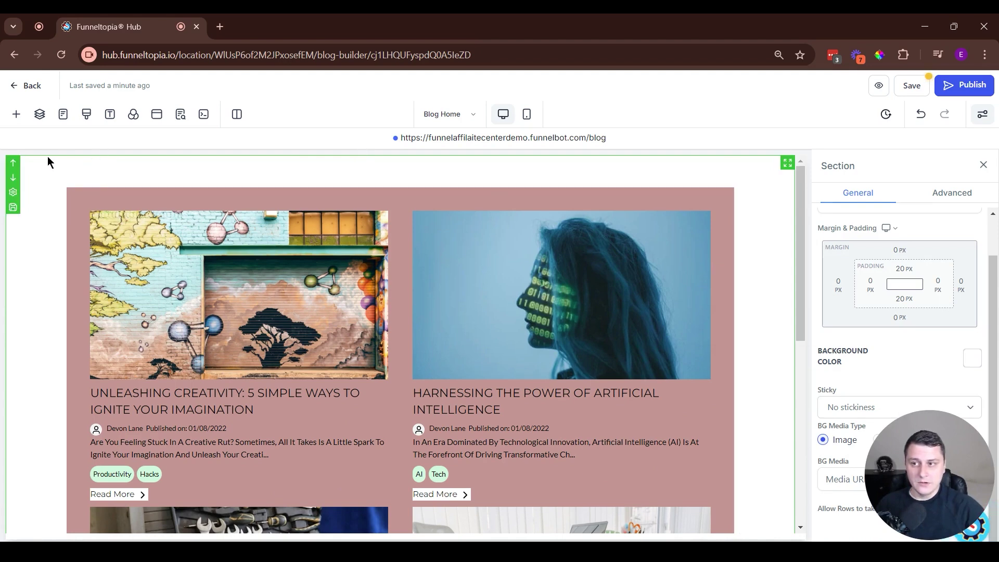
Step: Add the Copyright Footer section template below the blog posts section and set its background color to black
scroll(528, 182, "down", 5)
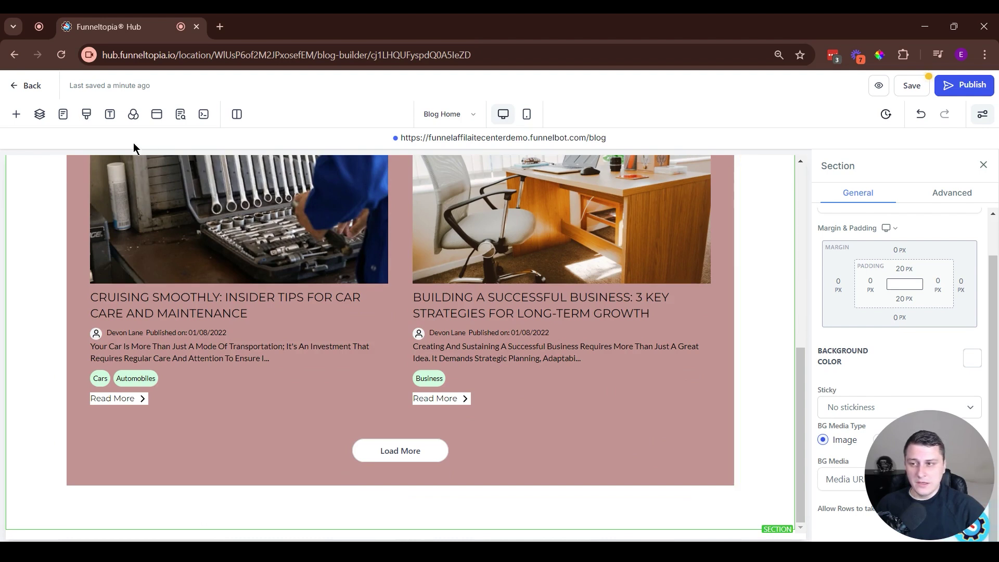
left_click(16, 114)
left_click(48, 262)
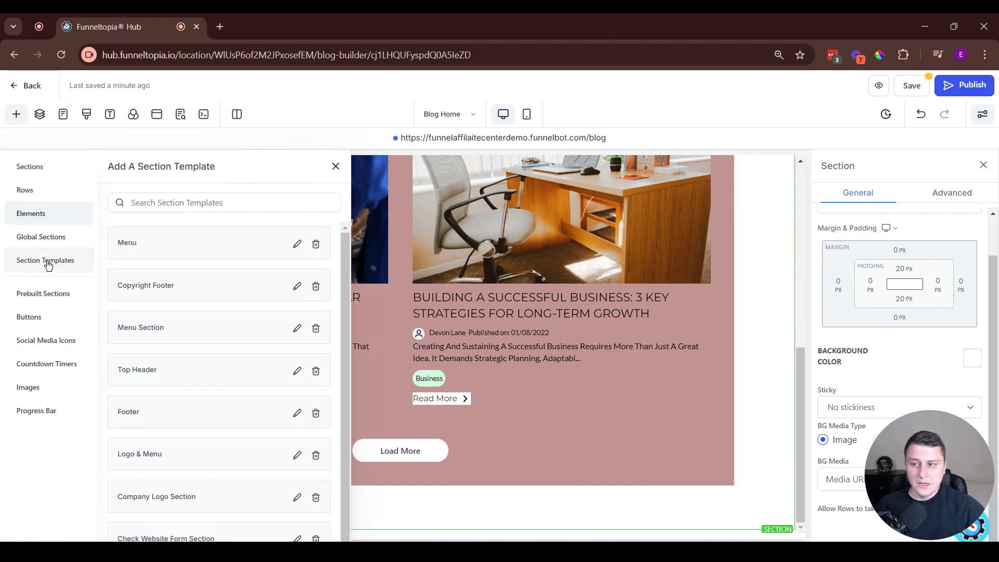
left_click_drag(188, 284, 524, 516)
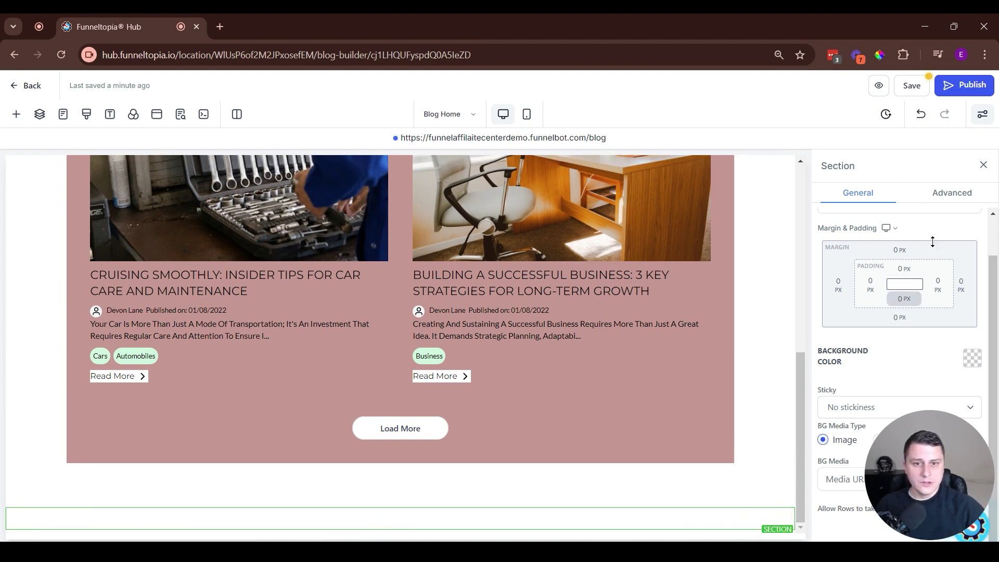
left_click(971, 358)
left_click(903, 268)
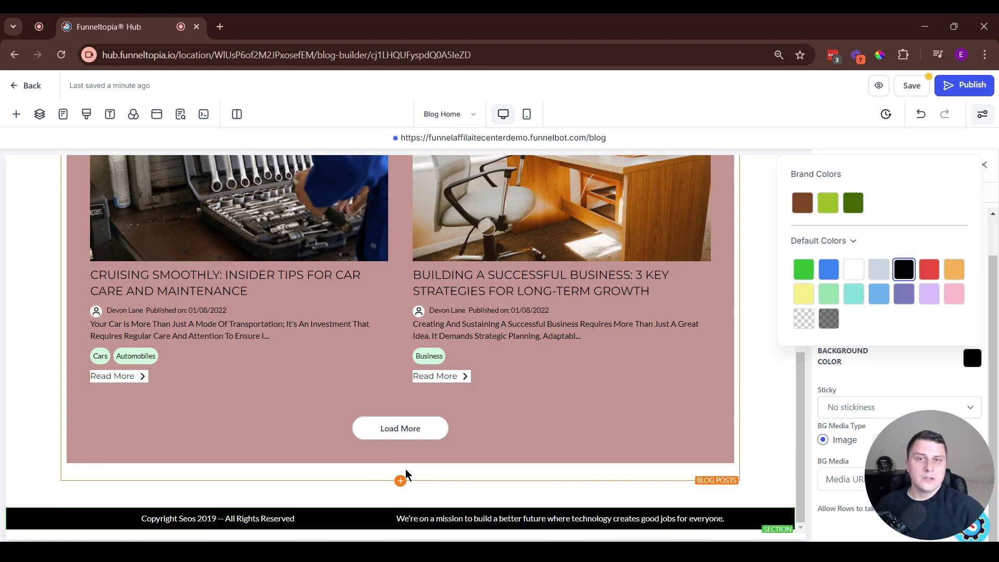
scroll(405, 470, "up", 8)
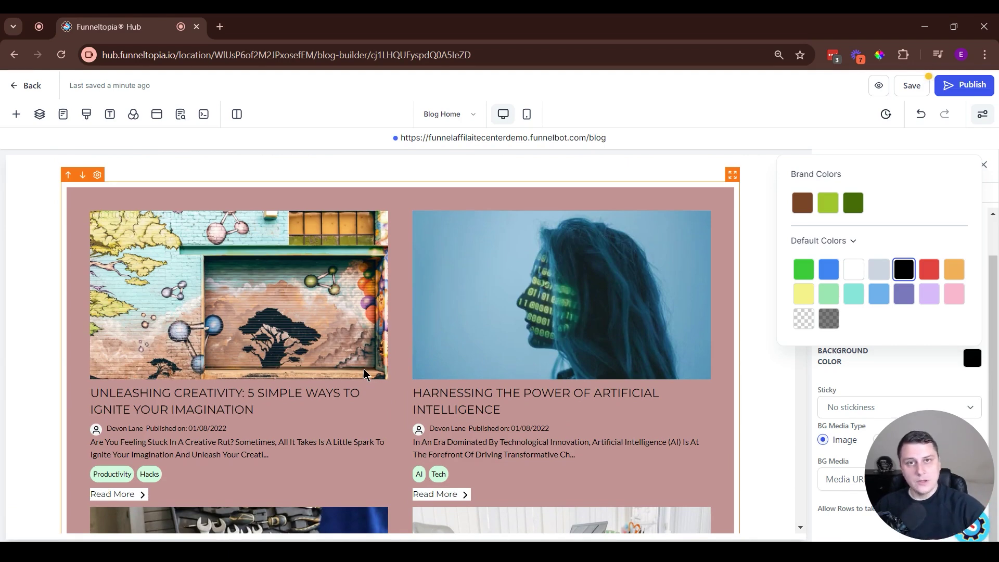
scroll(383, 424, "down", 6)
scroll(267, 429, "up", 6)
left_click(16, 114)
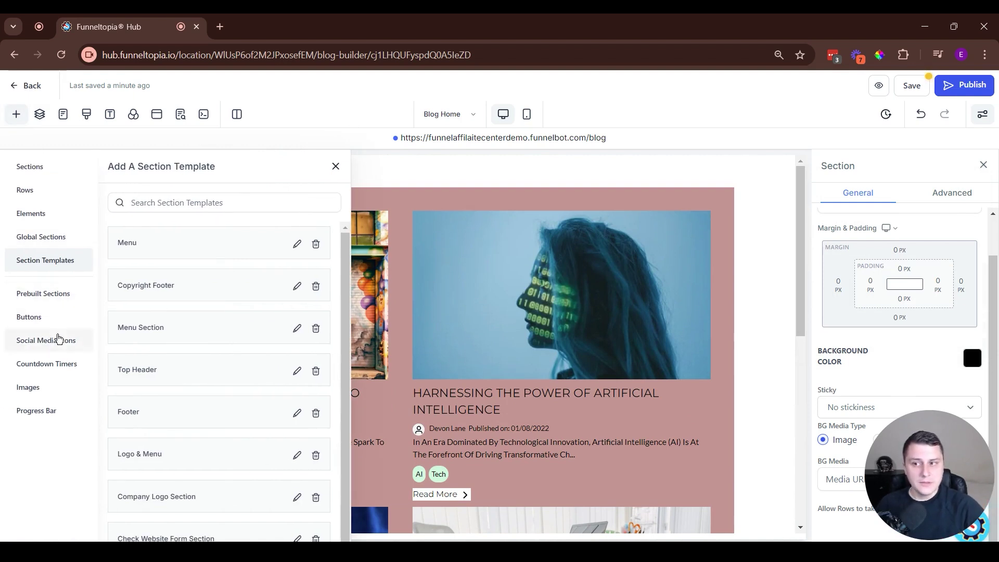
left_click(335, 166)
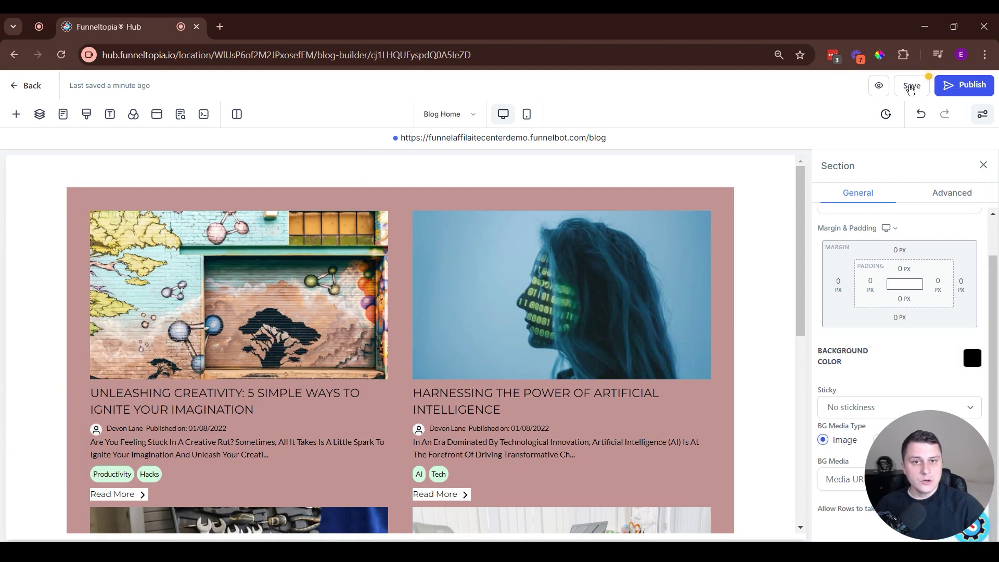
Step: Publish the Blog Home page, preview it in a new tab and close the preview
left_click(963, 87)
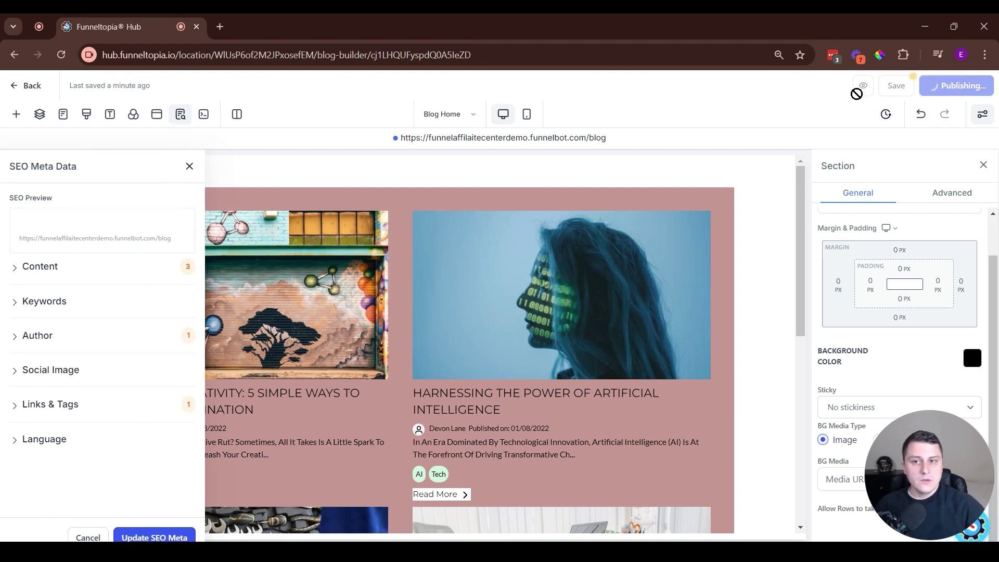
left_click(877, 86)
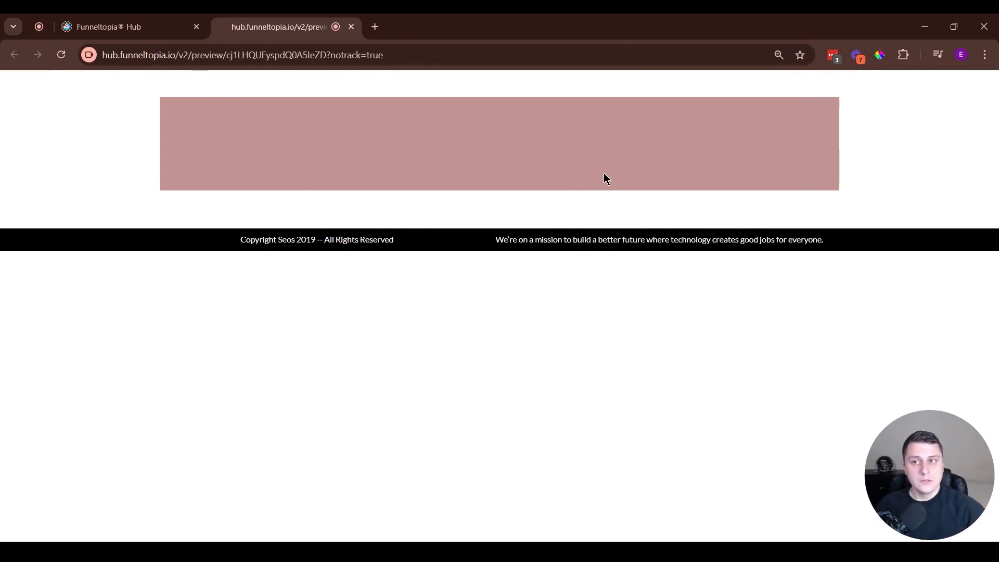
middle_click(309, 29)
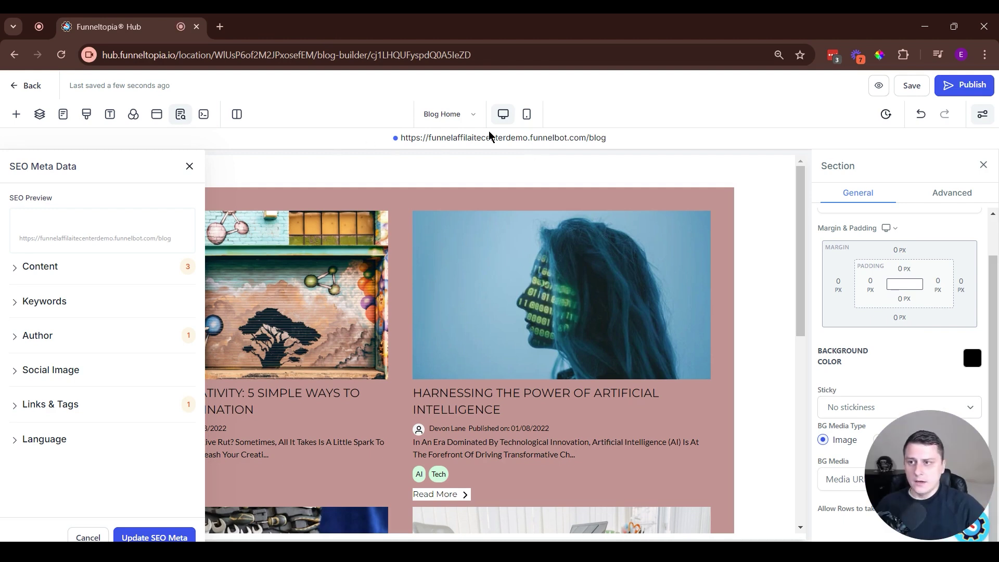
Step: Switch to editing the Blog Post page and select its Blog Content element
left_click(439, 115)
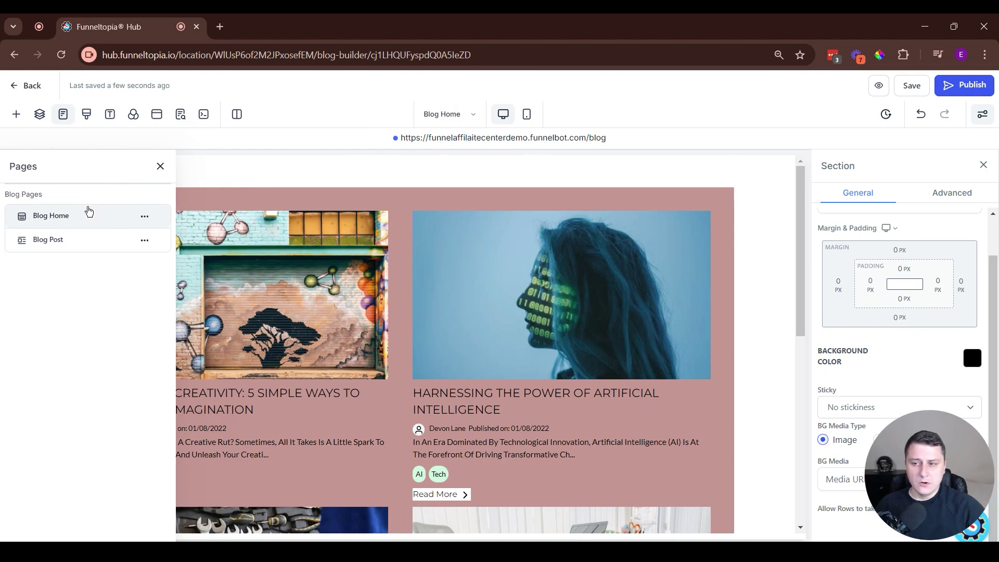
left_click(60, 243)
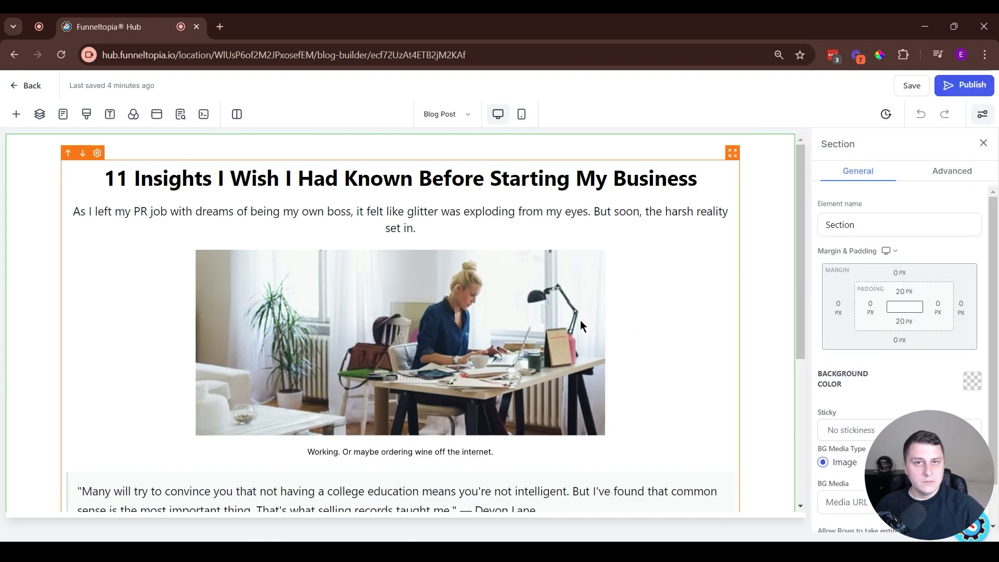
left_click(139, 276)
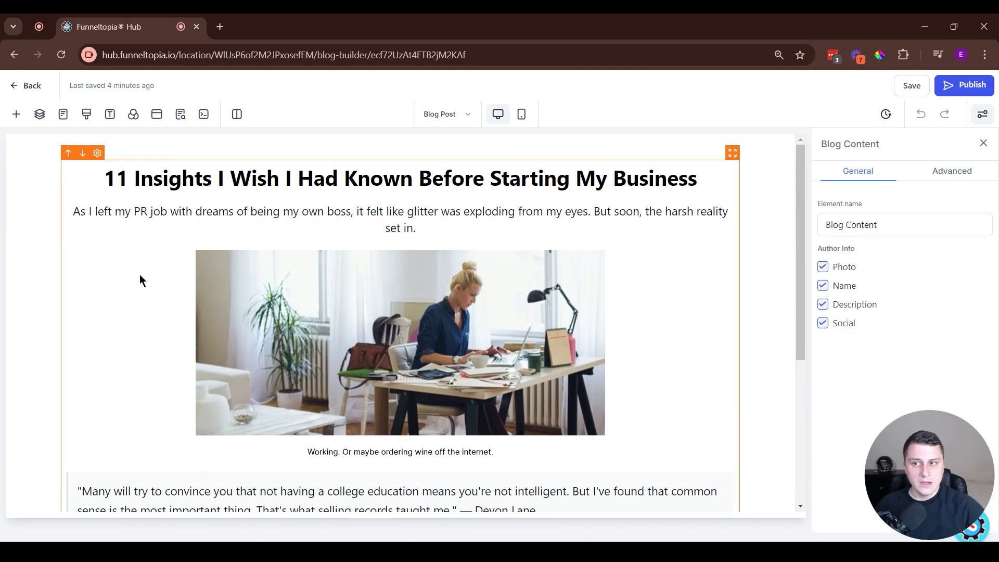
Step: Examine the Blog Post page layout from the headline to the author information box
scroll(415, 357, "down", 5)
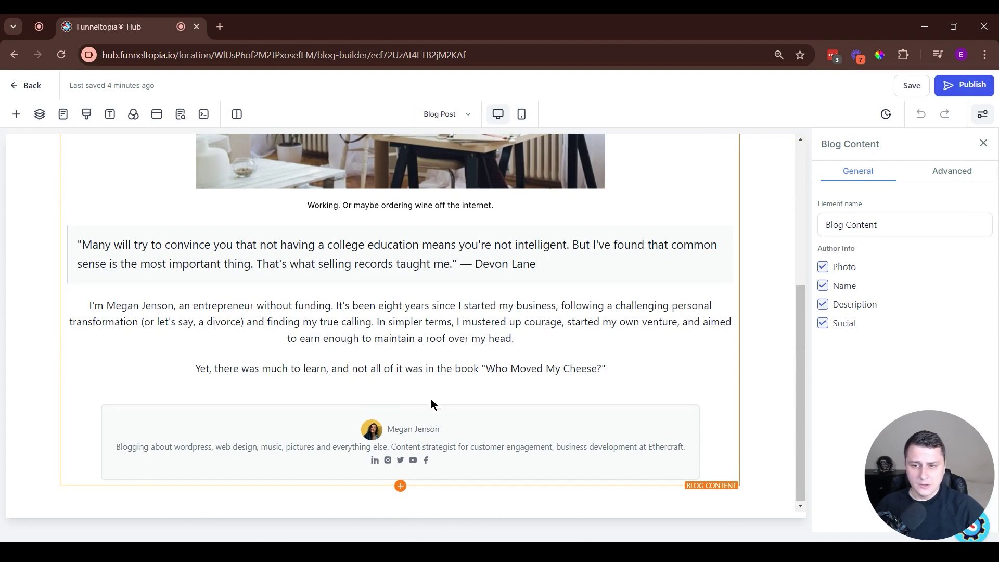
scroll(592, 278, "up", 5)
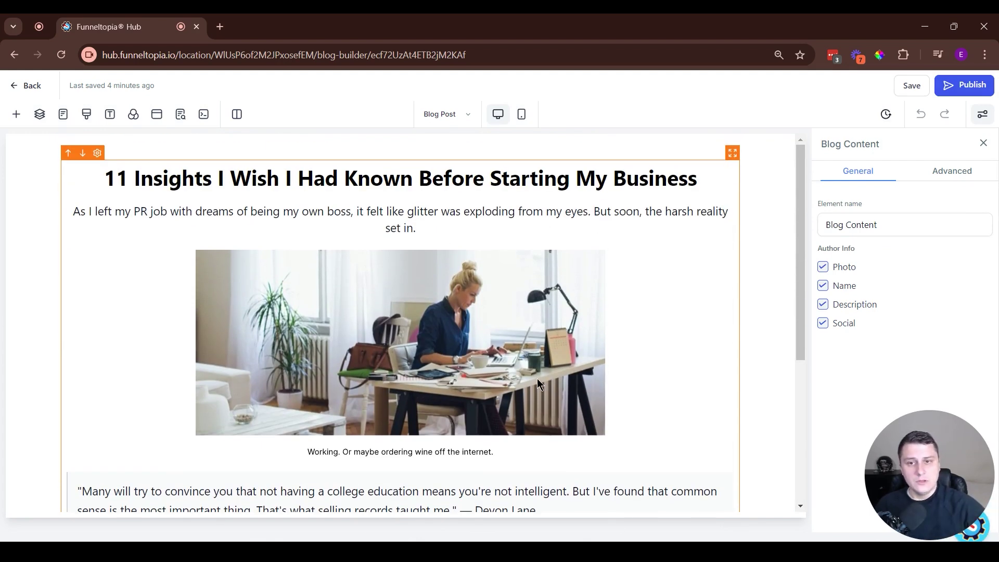
scroll(749, 364, "down", 5)
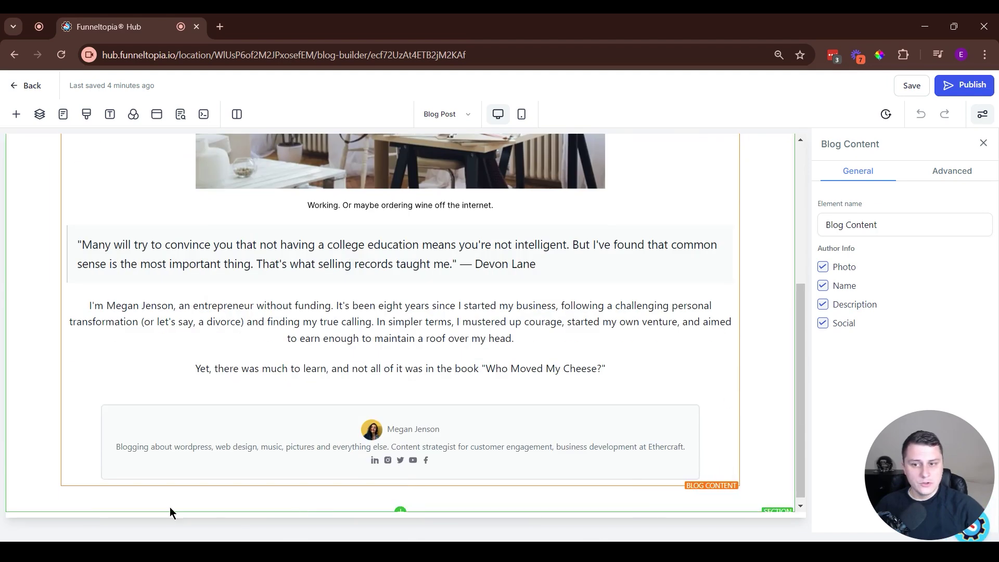
scroll(46, 364, "up", 5)
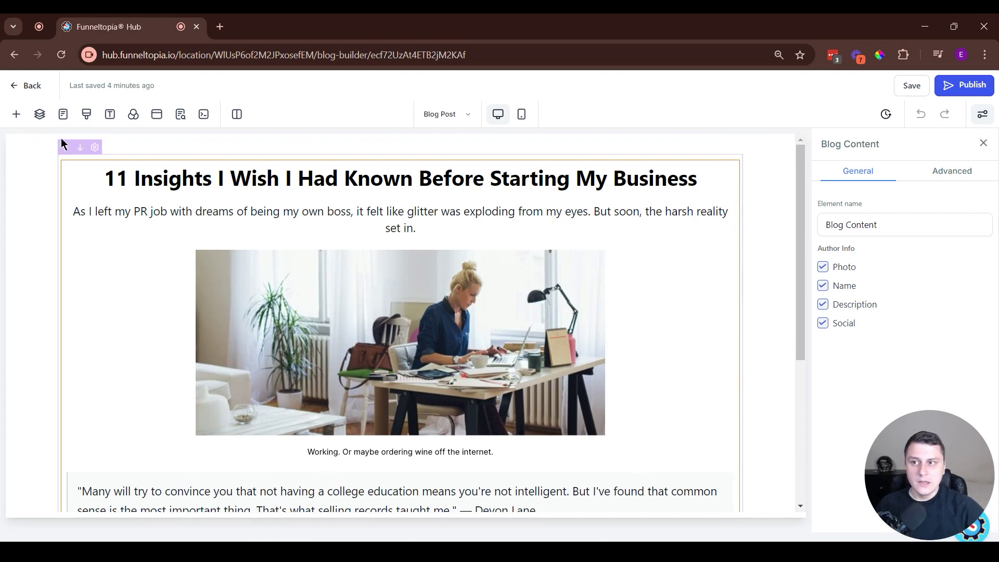
scroll(413, 363, "down", 5)
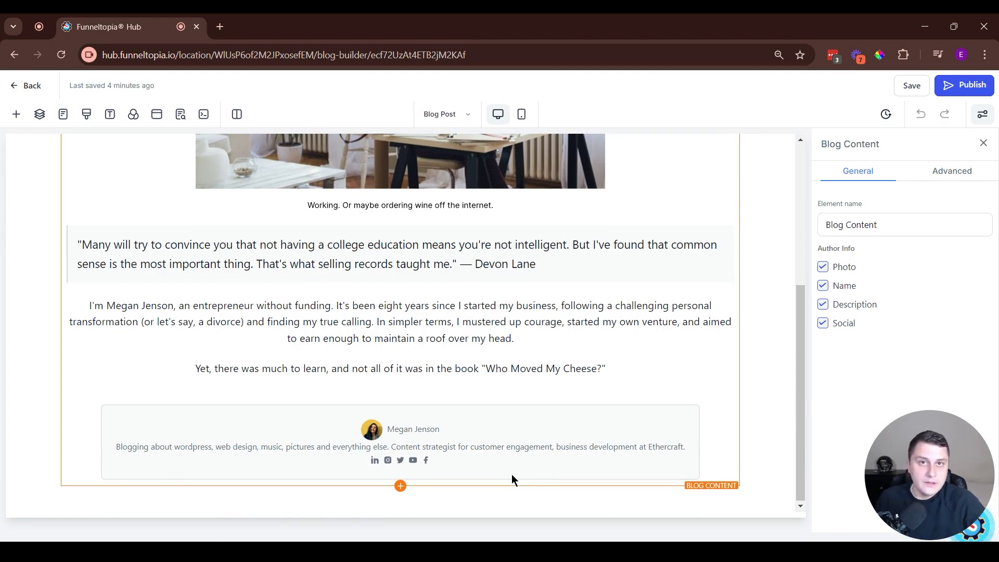
scroll(511, 474, "up", 5)
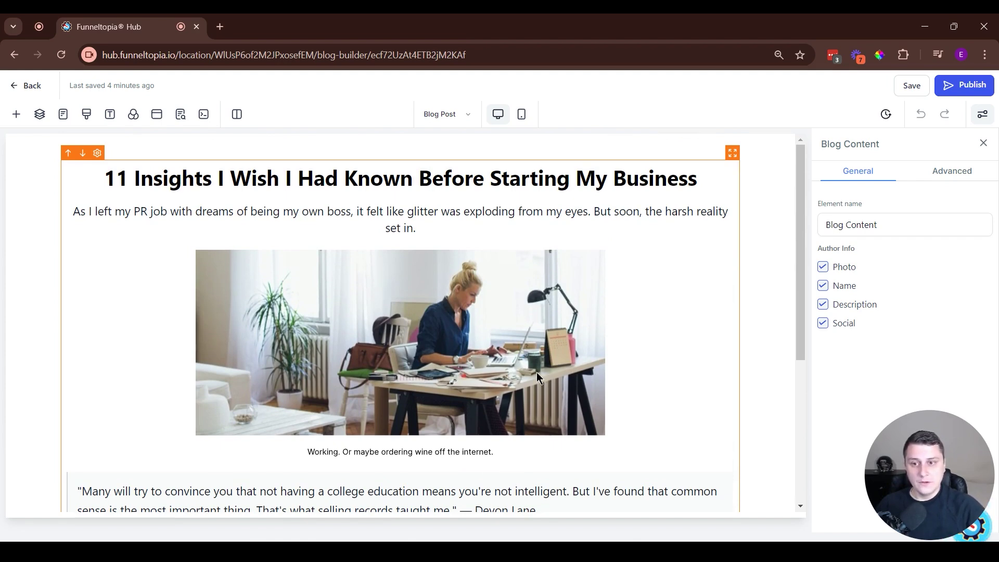
scroll(535, 373, "down", 5)
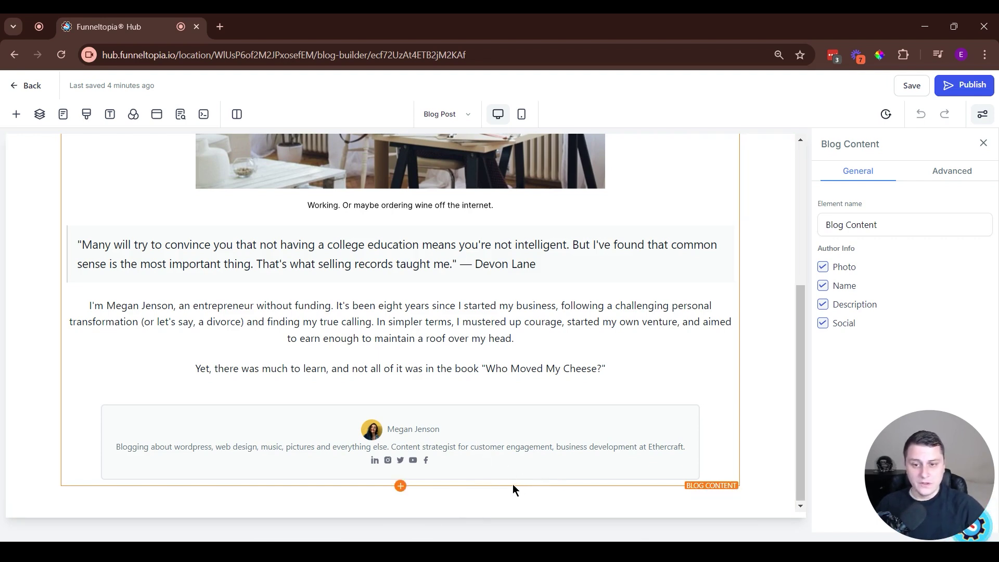
Step: Add a Button element directly below the Blog Content element on the Blog Post page
left_click(400, 486)
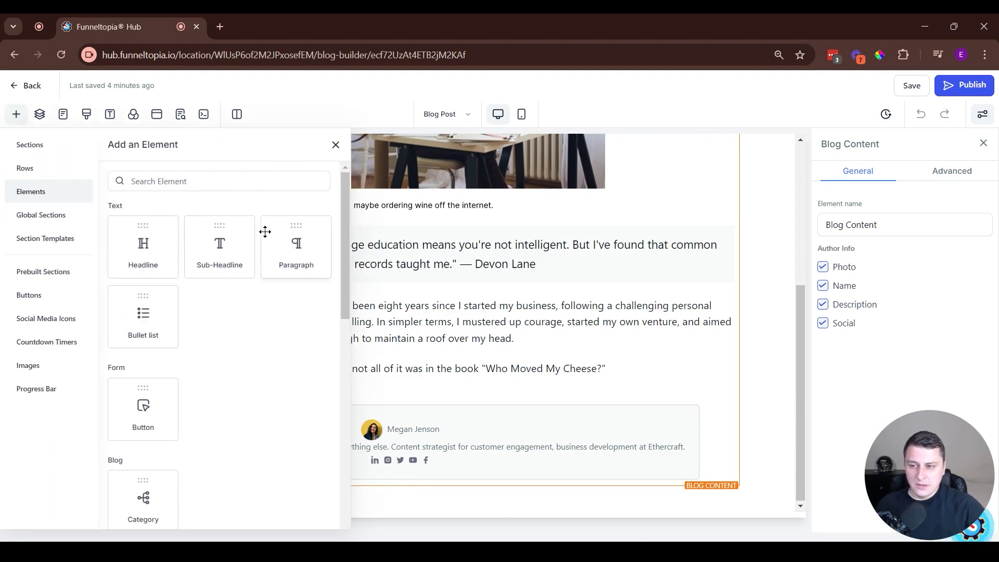
left_click(194, 182)
type("f")
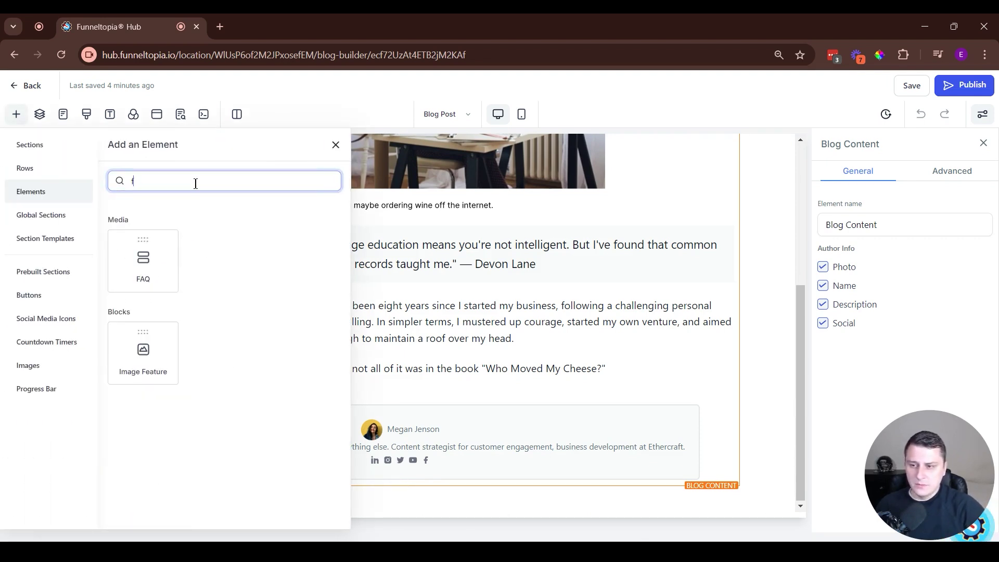
key("BackSpace")
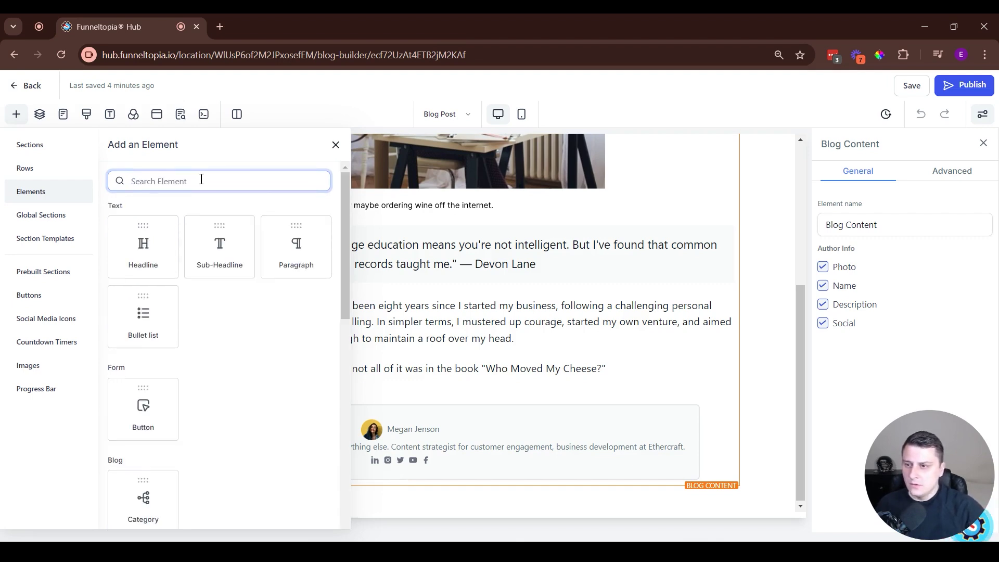
scroll(218, 377, "down", 5)
scroll(161, 384, "down", 4)
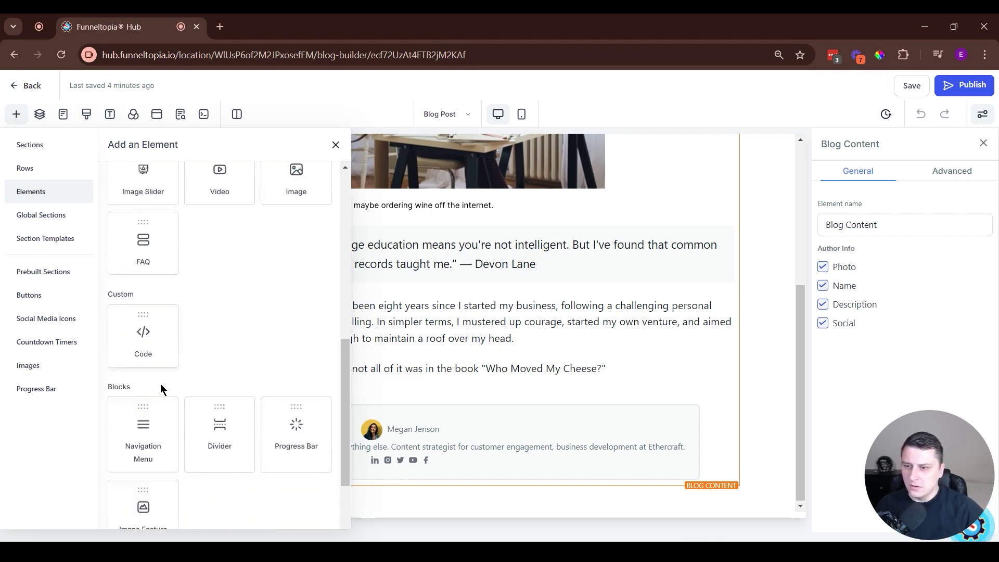
scroll(270, 385, "up", 9)
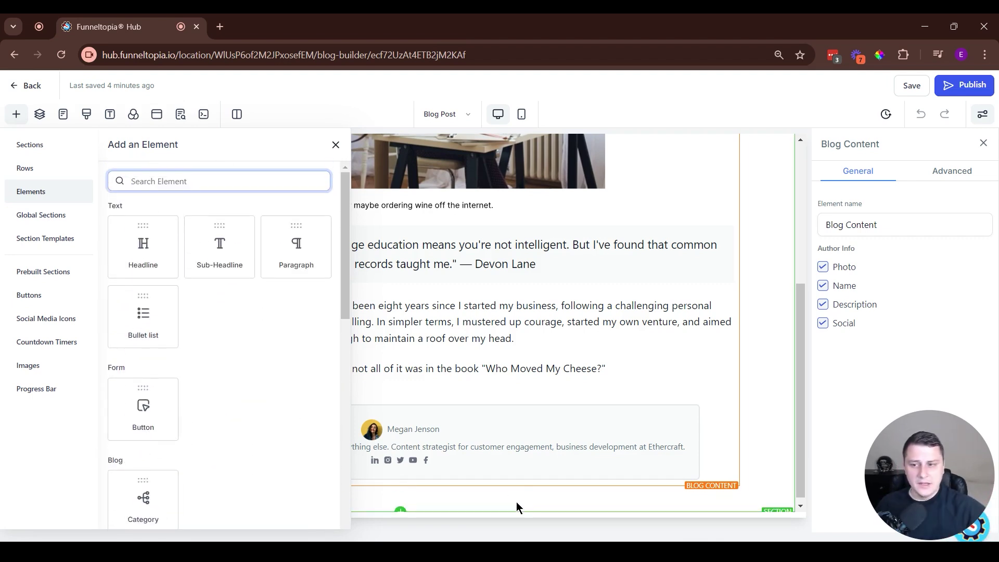
left_click_drag(143, 408, 395, 453)
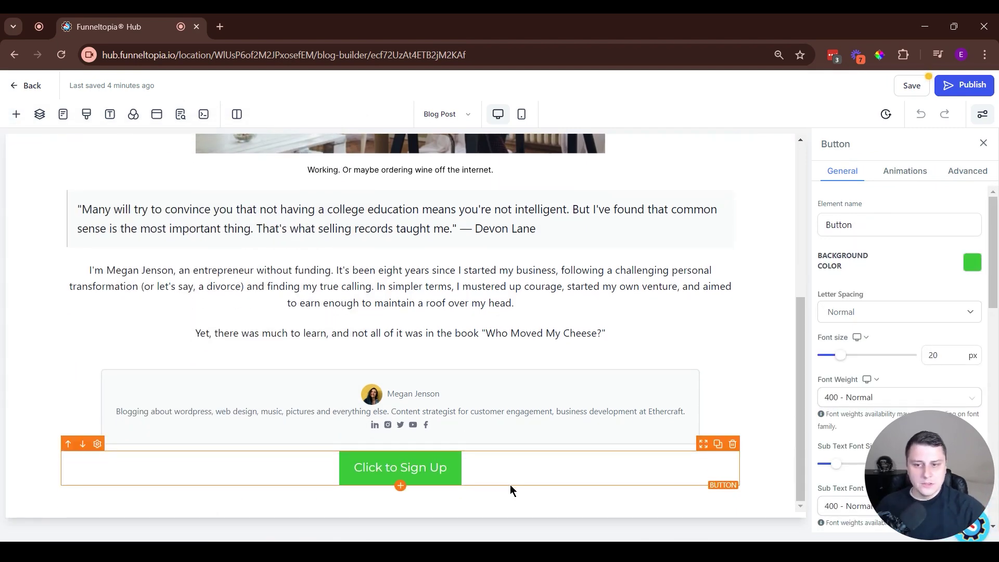
Step: Publish the Blog Post page and return to the Food blog's list of posts
scroll(510, 485, "up", 5)
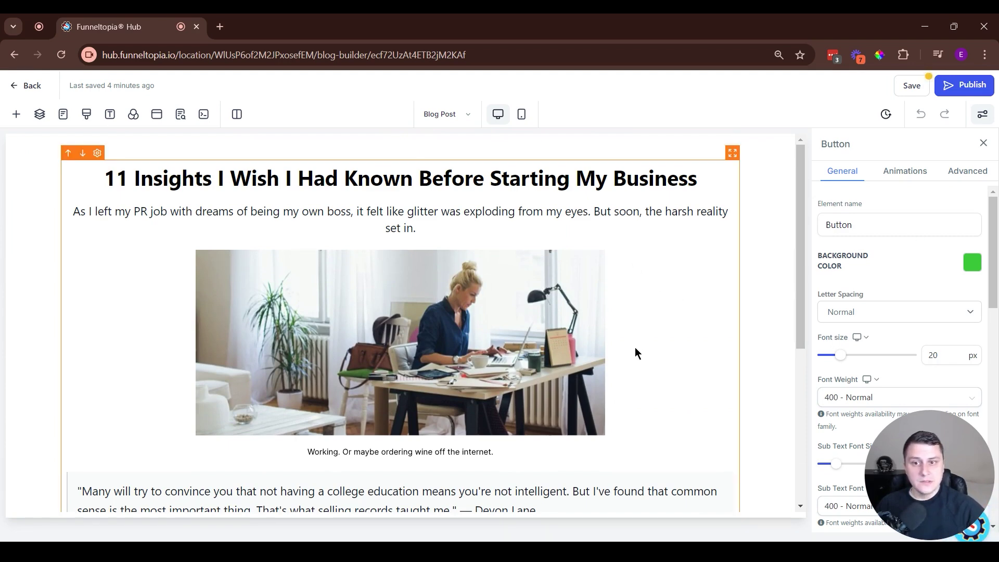
scroll(635, 348, "down", 5)
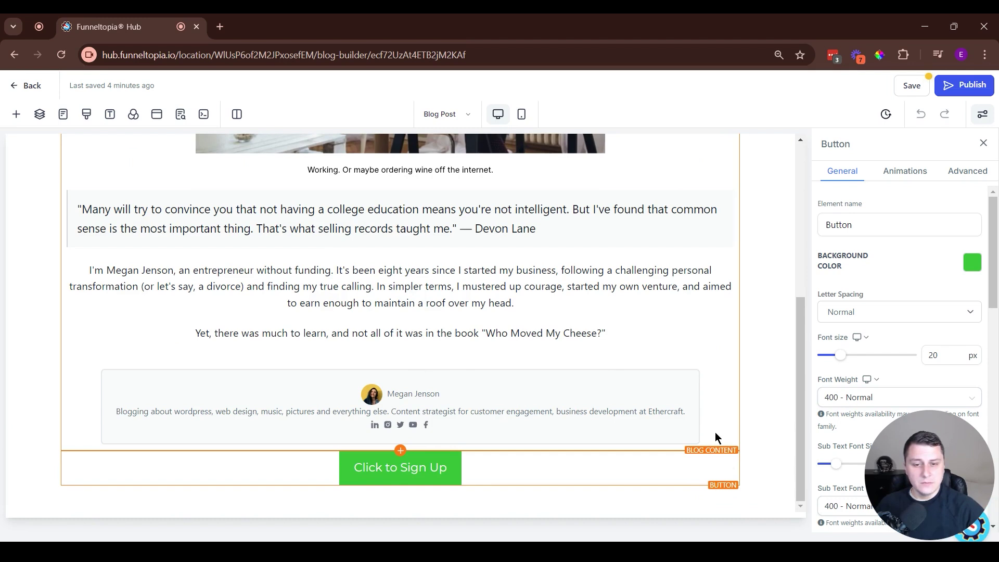
left_click(947, 85)
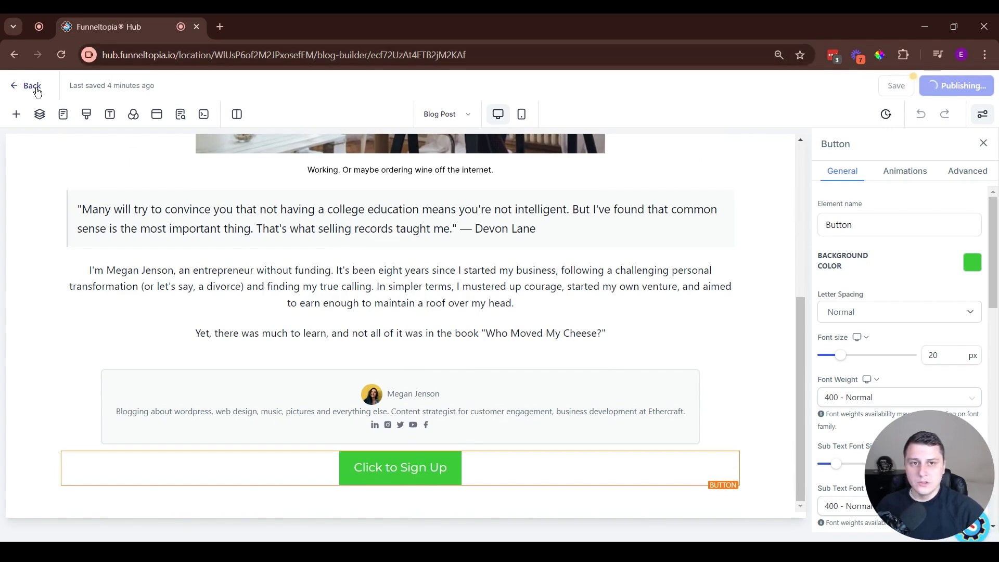
scroll(432, 214, "up", 5)
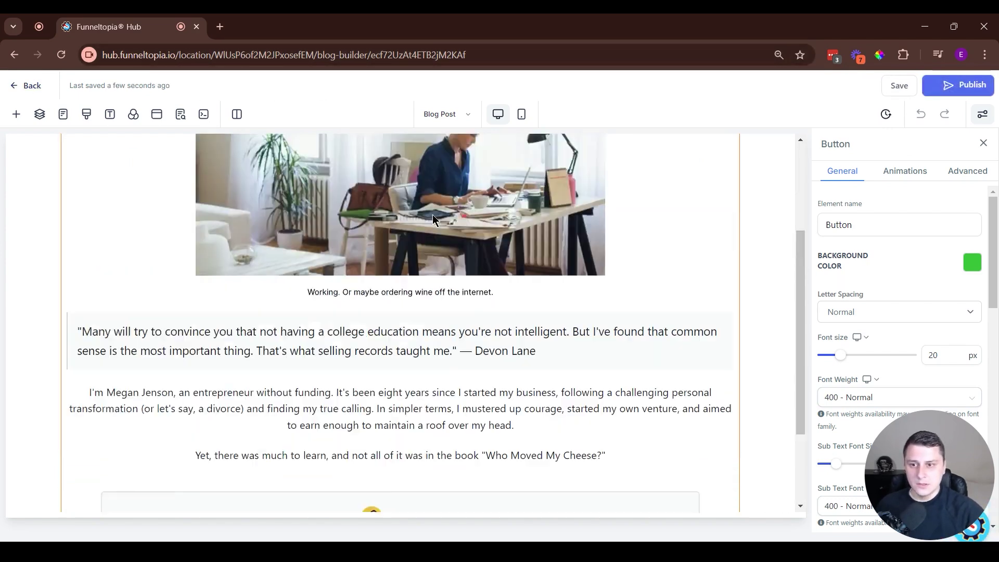
left_click(26, 86)
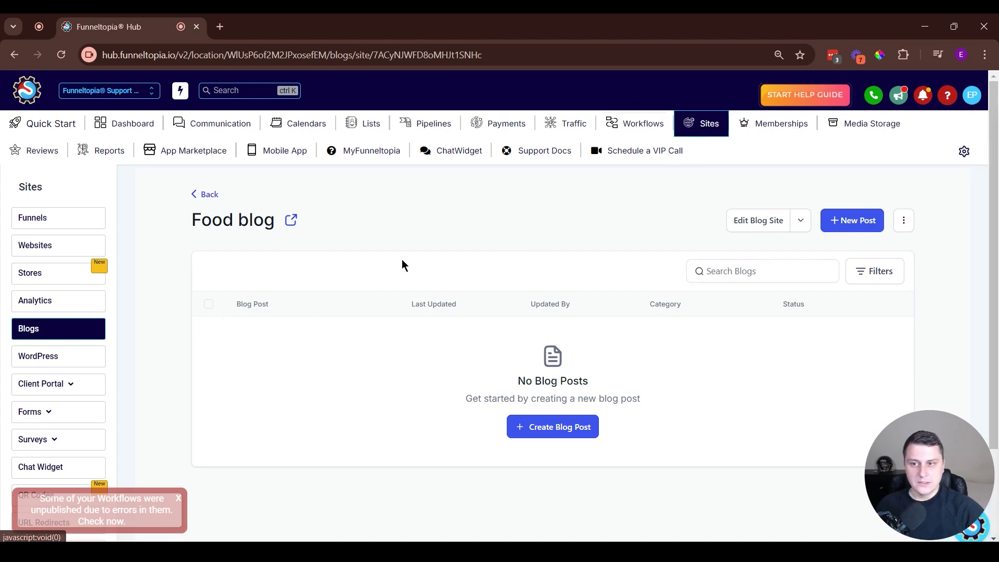
Step: Start a new post in the Food blog and title it "Recipe sdsdad"
left_click_drag(191, 218, 371, 319)
left_click(476, 539)
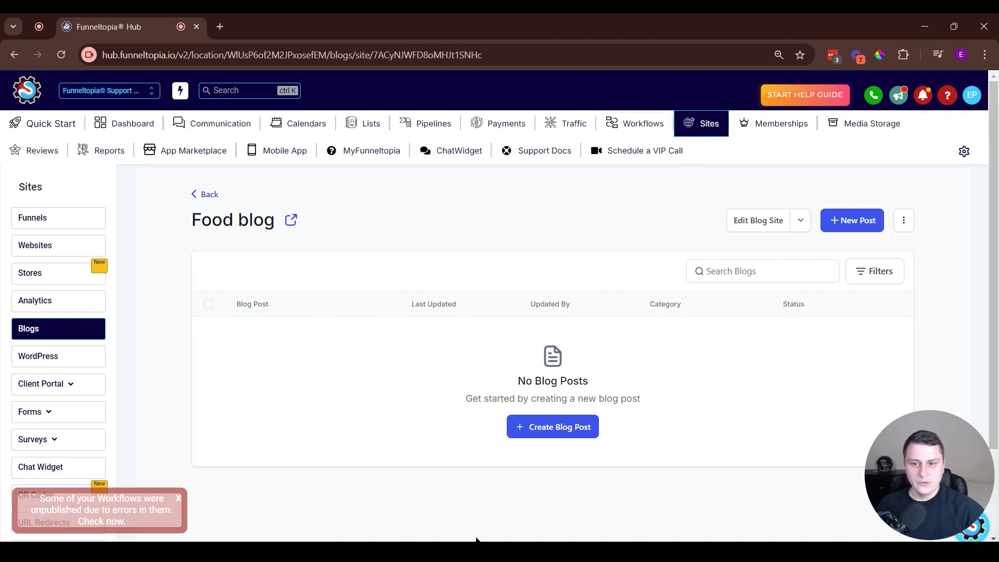
left_click(560, 436)
left_click(479, 276)
type("Reci")
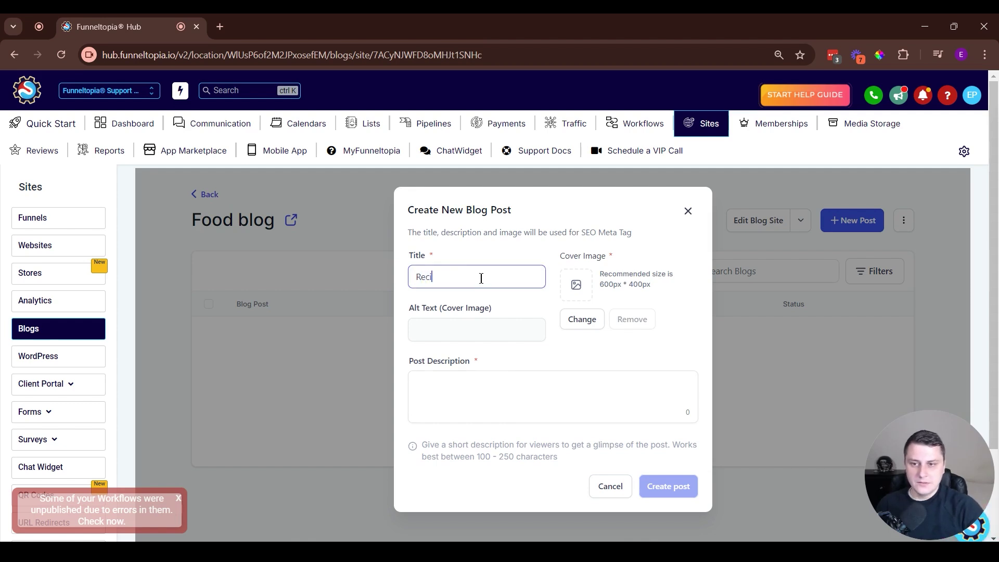
type("pe sdsdad")
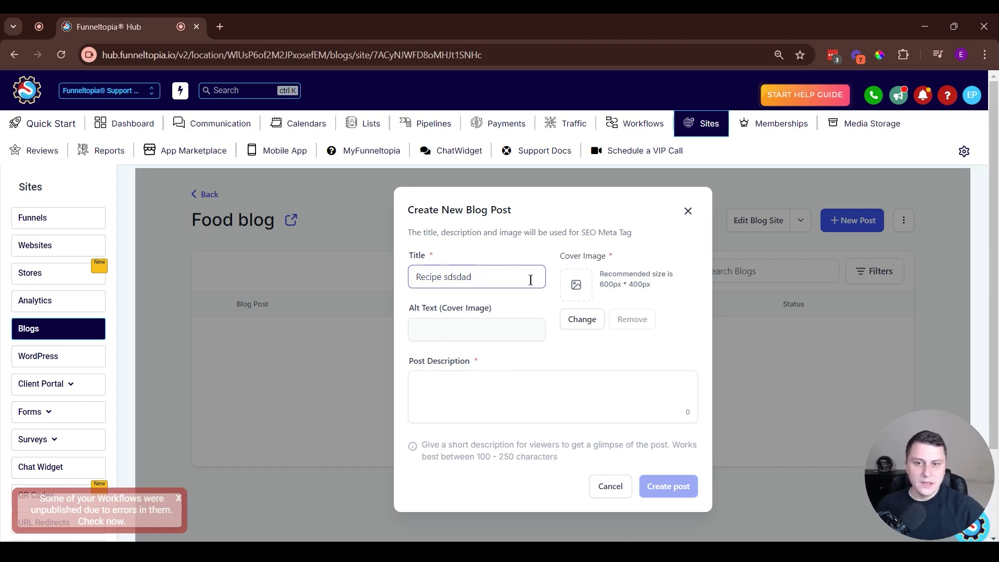
Step: Use "yellow tshirt.jpeg" from the media library as the cover image and give it the alt text "Not food"
left_click(581, 320)
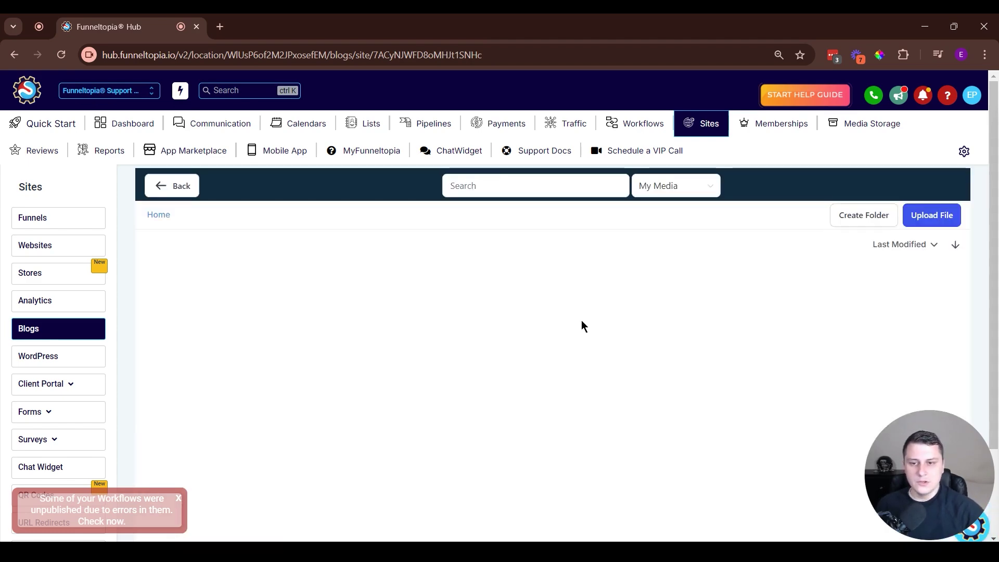
scroll(635, 368, "down", 2)
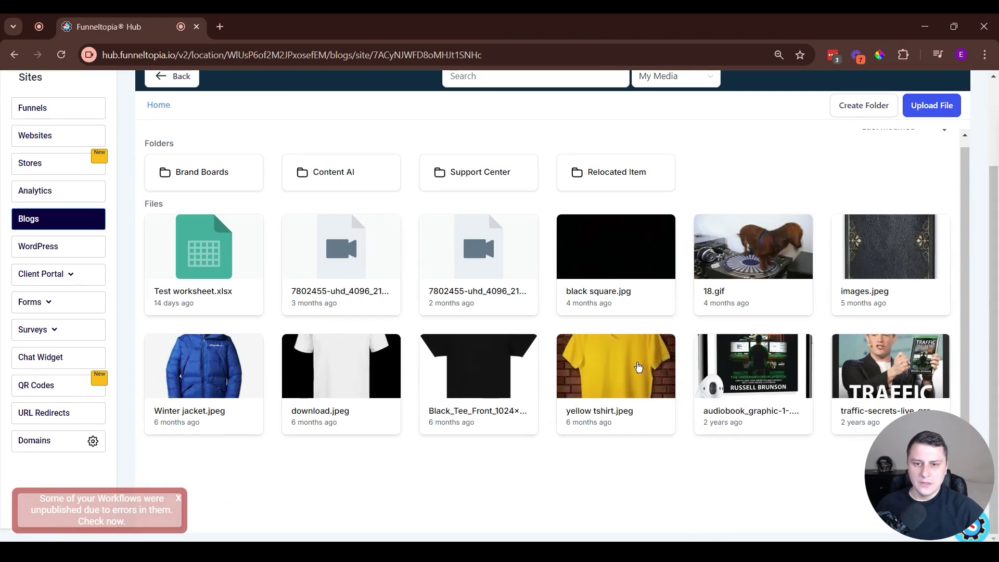
left_click(635, 368)
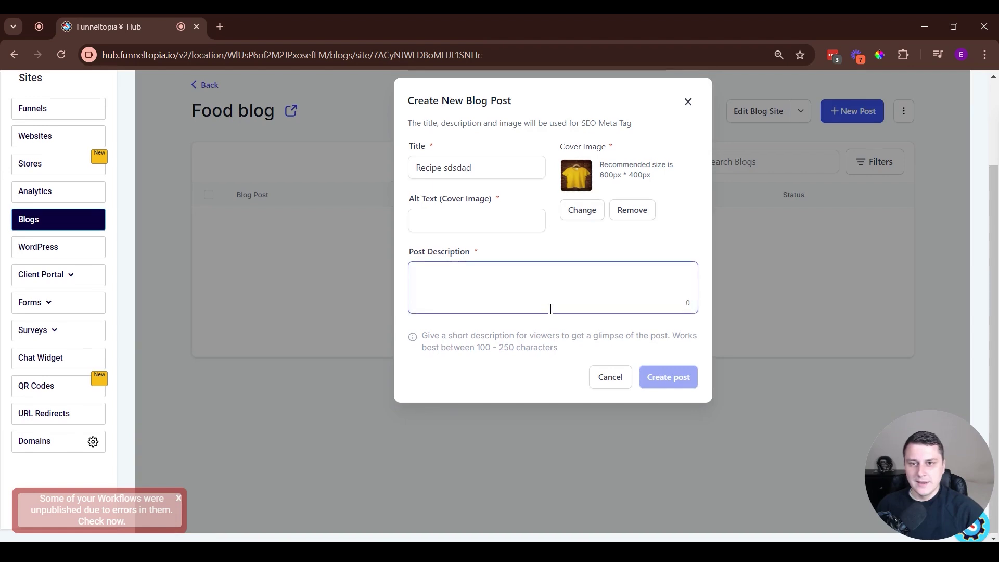
scroll(549, 310, "up", 2)
left_click(499, 330)
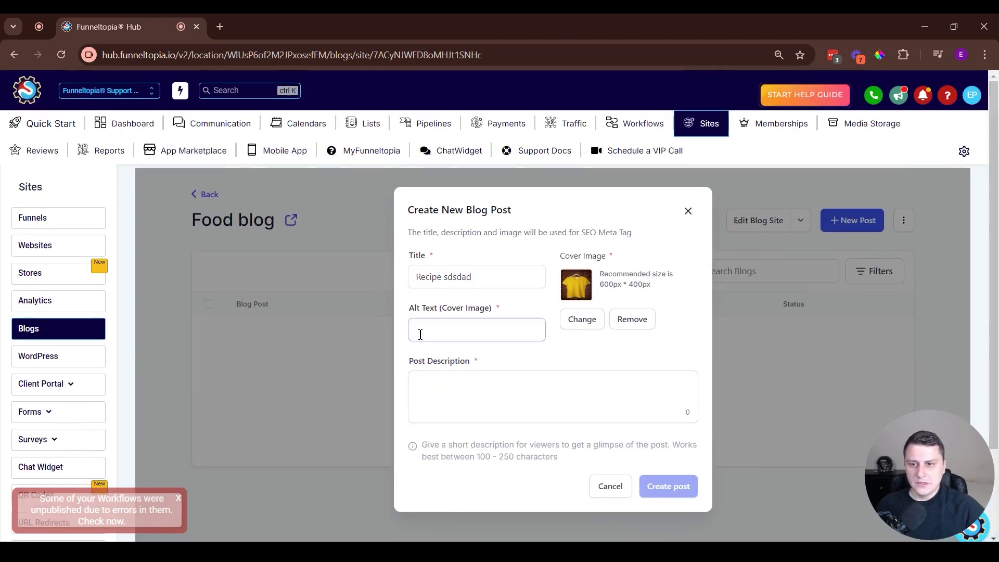
type("Not food")
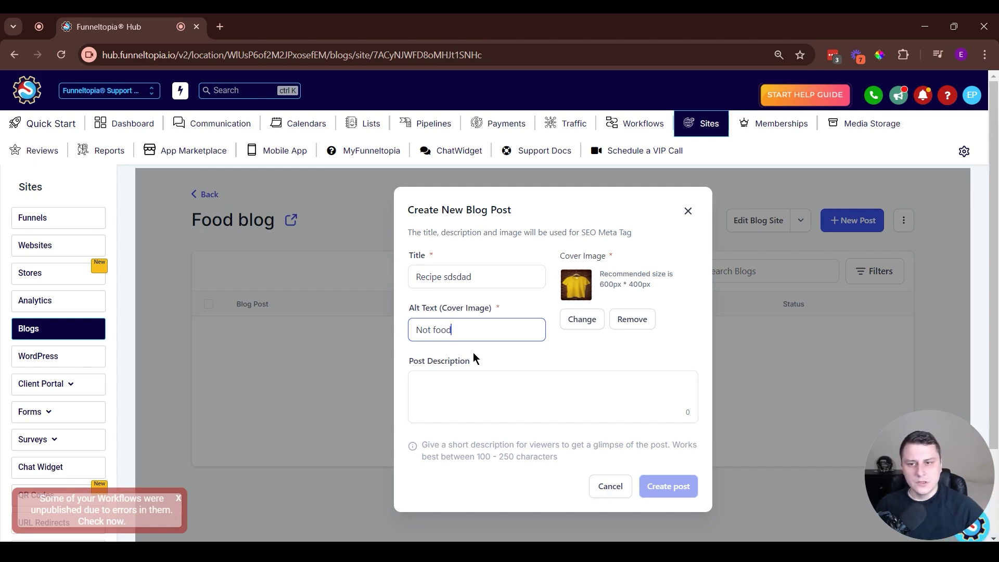
Step: Dismiss the notice about unpublished workflows and review the cover image's alt text
left_click(515, 385)
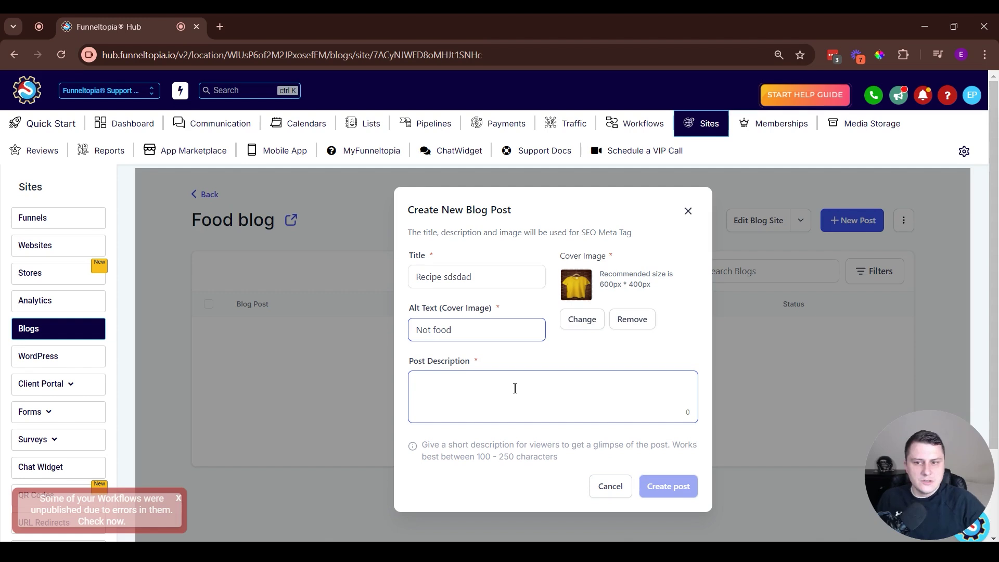
left_click_drag(494, 331, 359, 310)
left_click(467, 332)
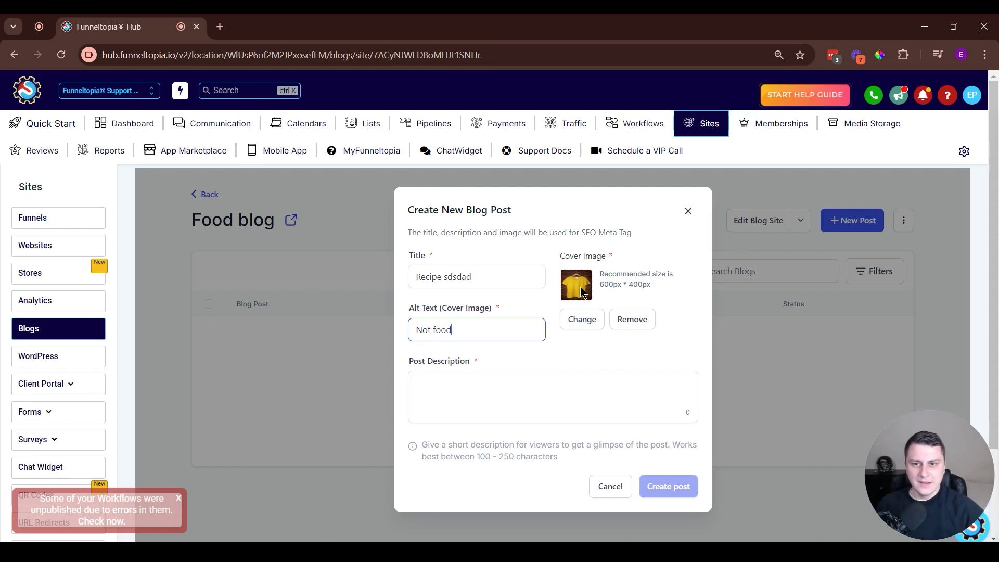
left_click(178, 498)
left_click(460, 329)
key("ctrl+a")
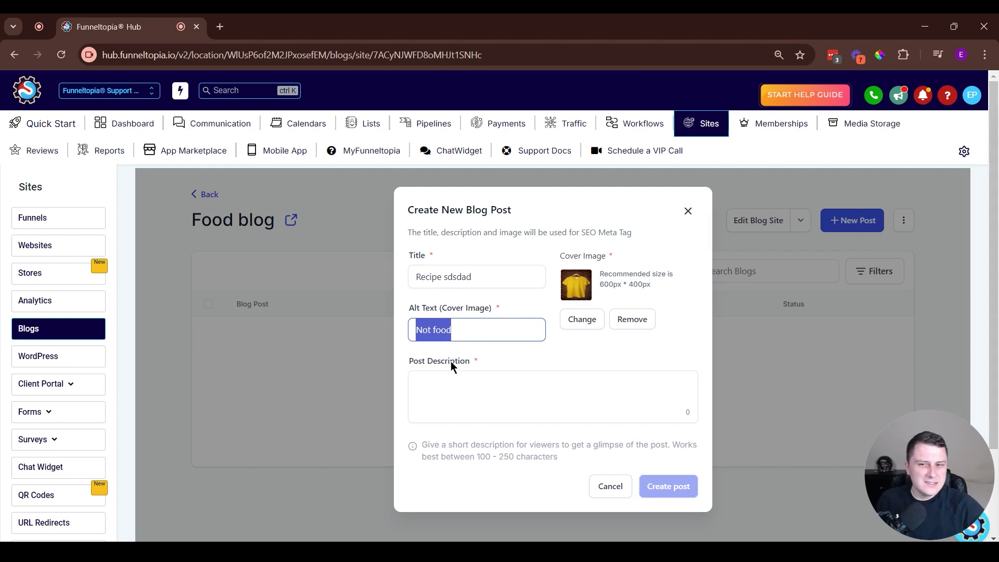
left_click(450, 328)
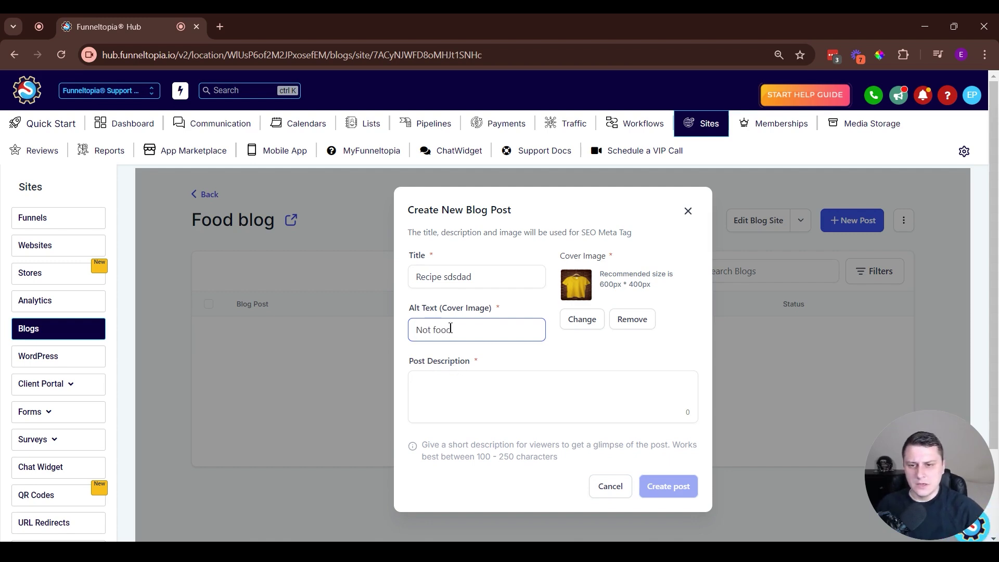
double_click(456, 327)
triple_click(457, 327)
Step: Enter "My favorite recipe" as the post description, check the recommended description length, and create the post
left_click(506, 394)
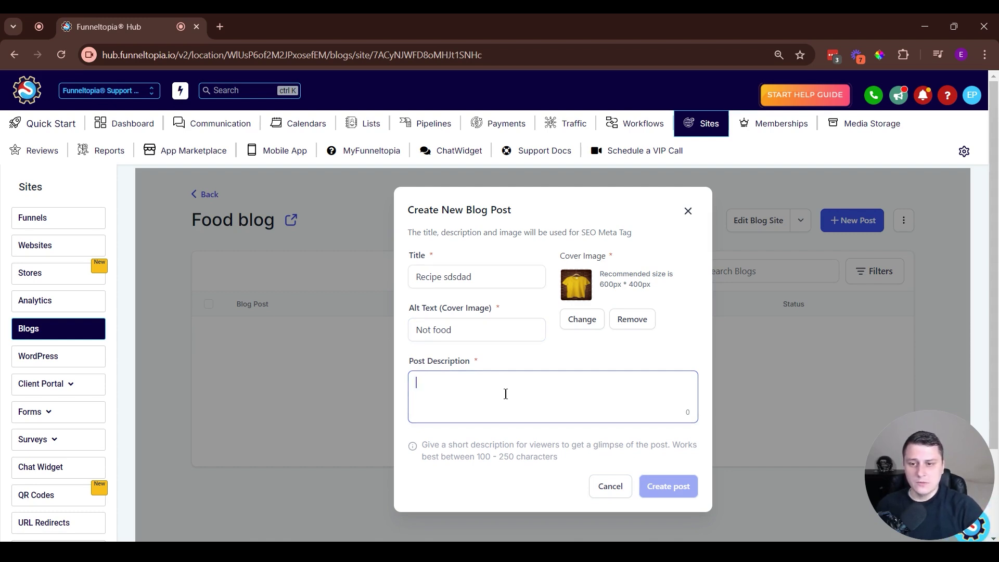
type("My fa")
type("vorite recipe")
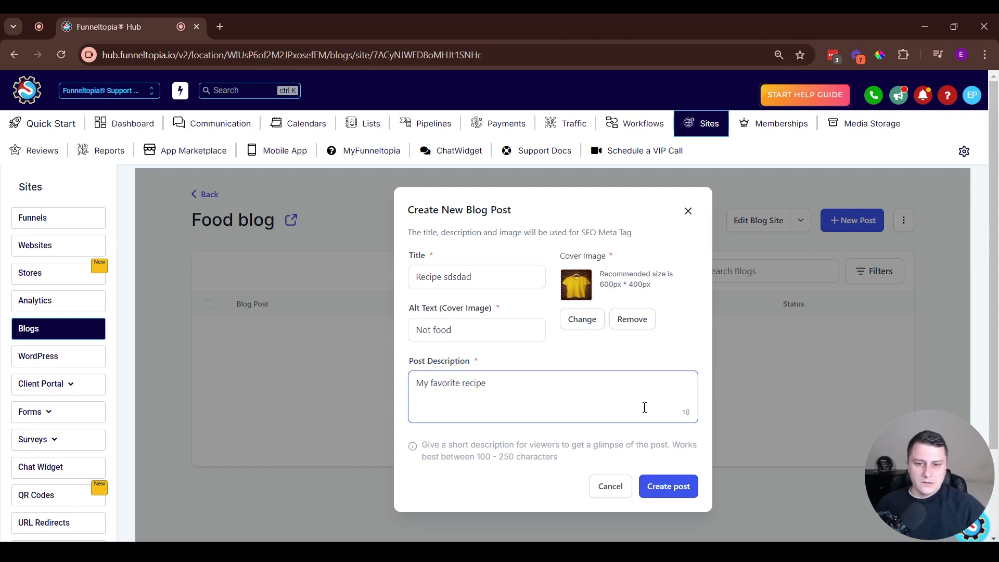
scroll(692, 421, "down", 2)
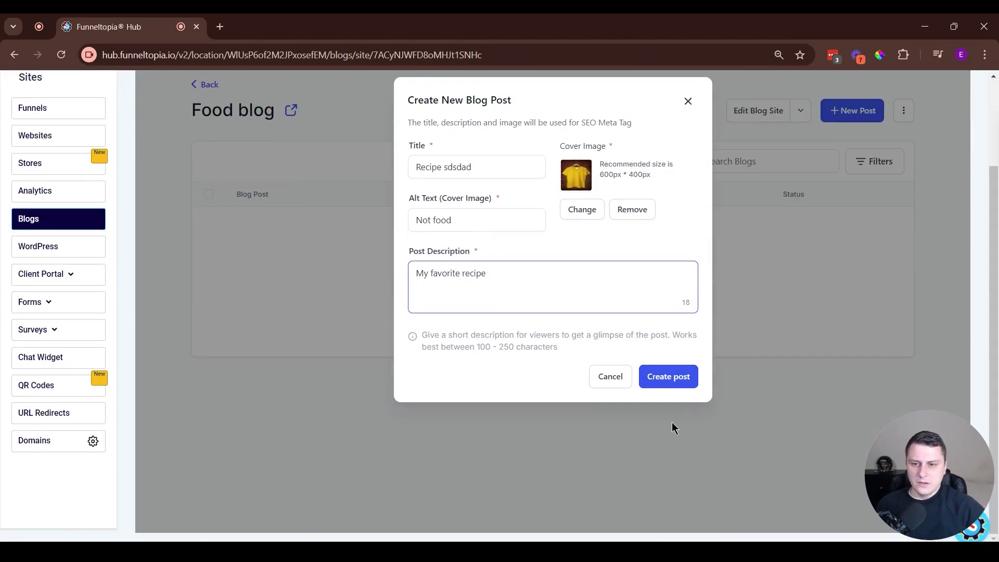
left_click(475, 348)
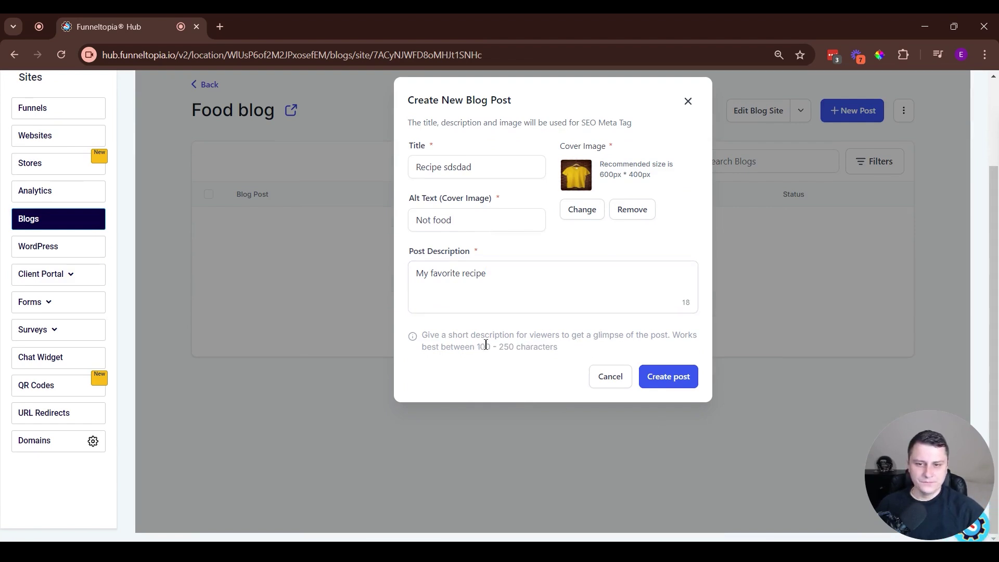
triple_click(575, 346)
left_click(541, 344)
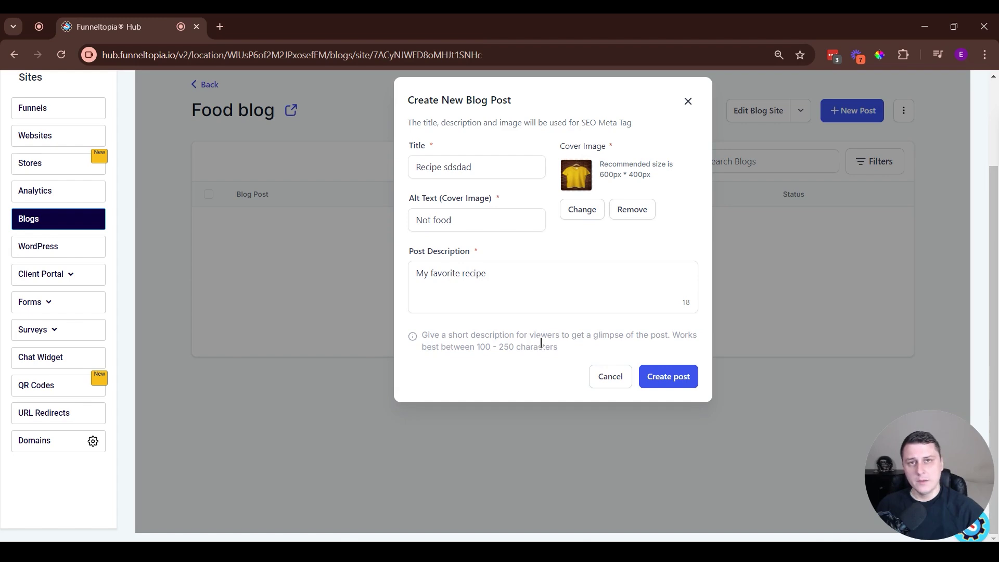
scroll(569, 477, "up", 2)
left_click_drag(476, 457, 515, 457)
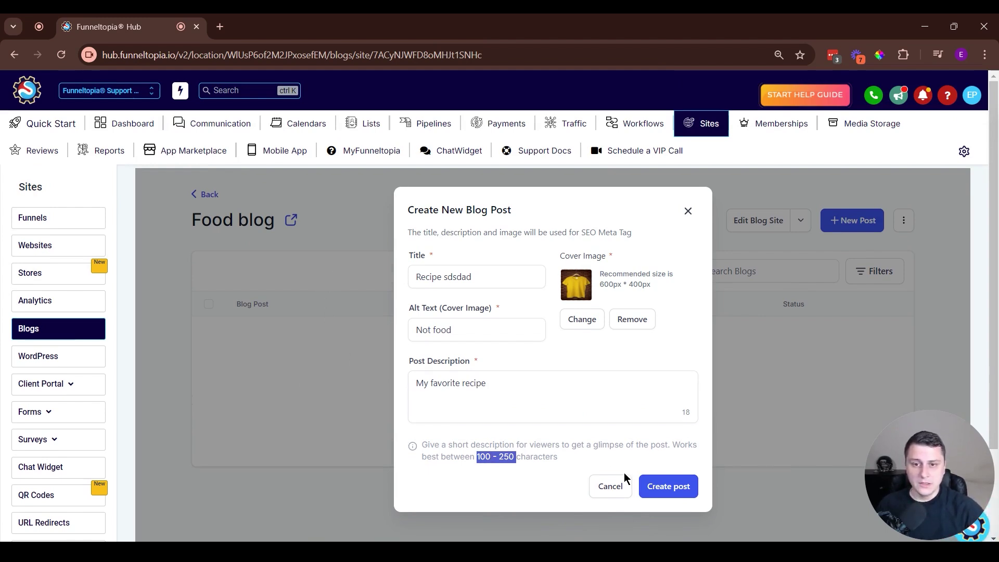
left_click(678, 491)
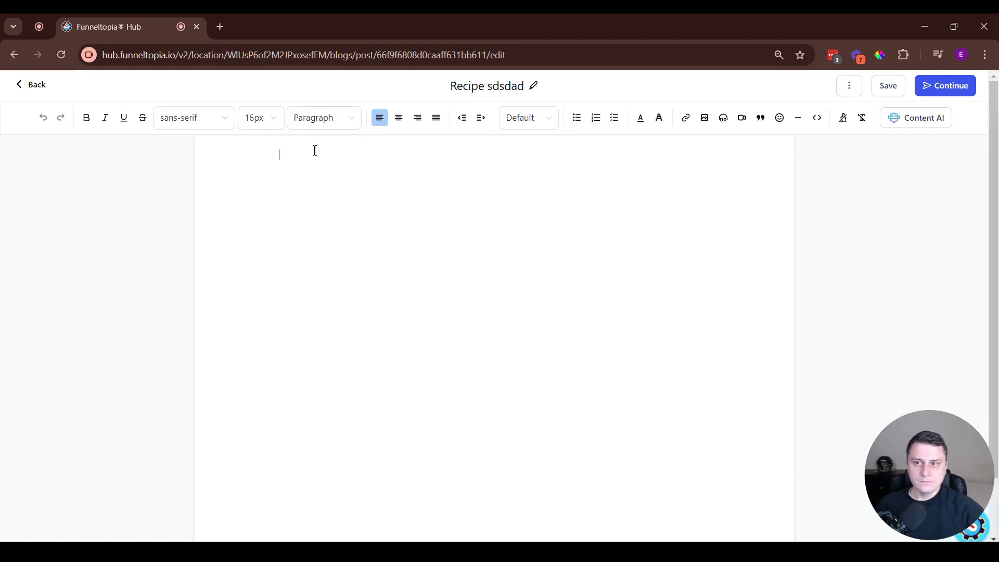
Step: Write "Main headline" as the first line of the post body
type("Headli")
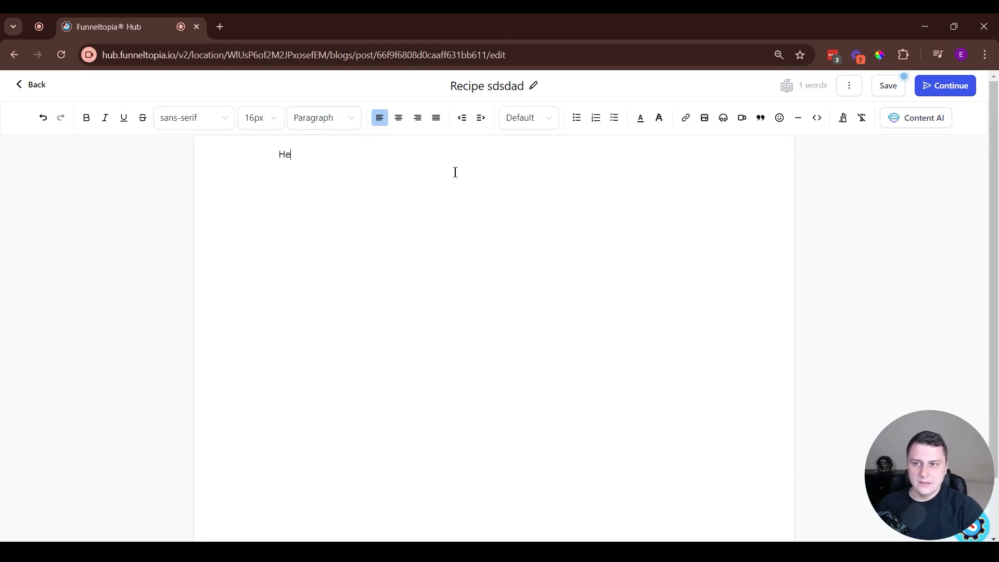
key("BackSpace")
key("BackSpace")
key("BackSpace")
key("BackSpace")
key("BackSpace")
key("BackSpace")
type("Main headline")
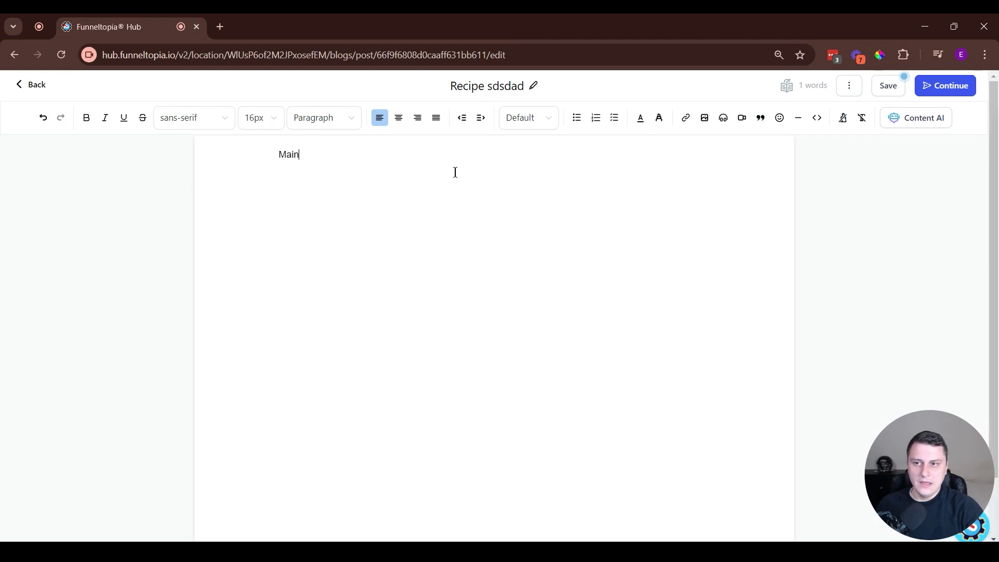
Step: Add the line "Subheadline 1" directly below the main headline, followed by a blank line
key("Return")
type("Subjesd")
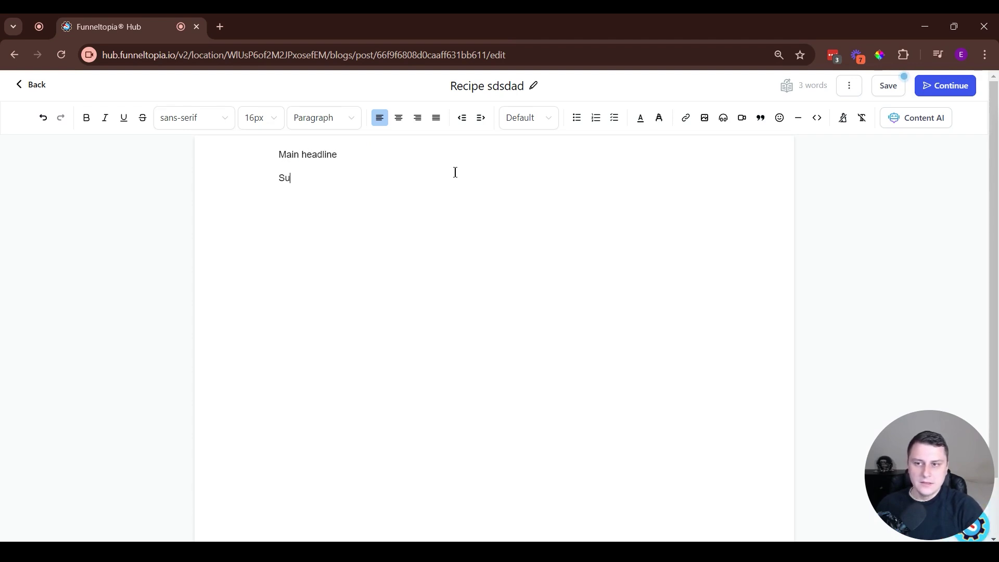
key("BackSpace")
key("BackSpace")
key("BackSpace")
key("BackSpace")
type("h")
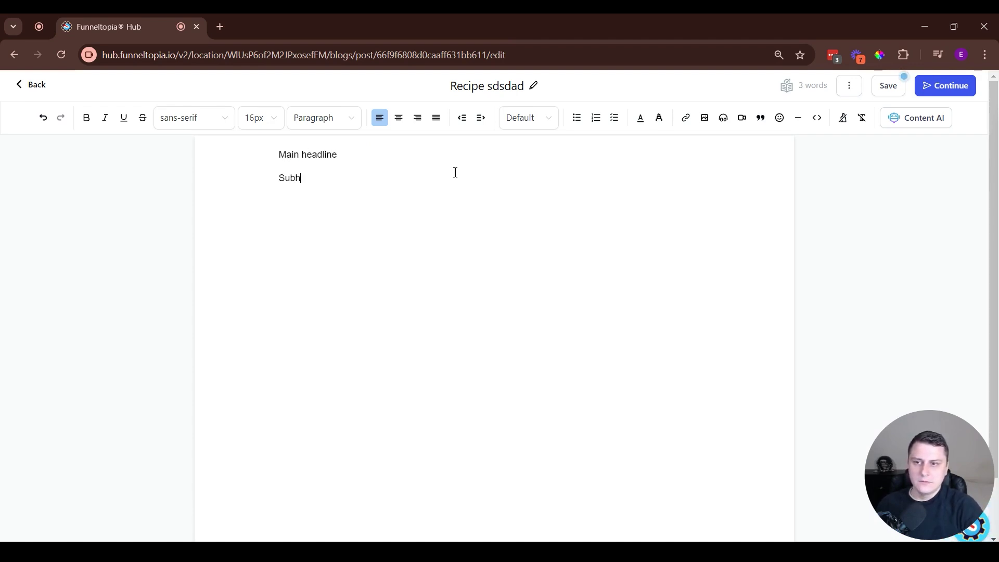
type("eadline 1  ")
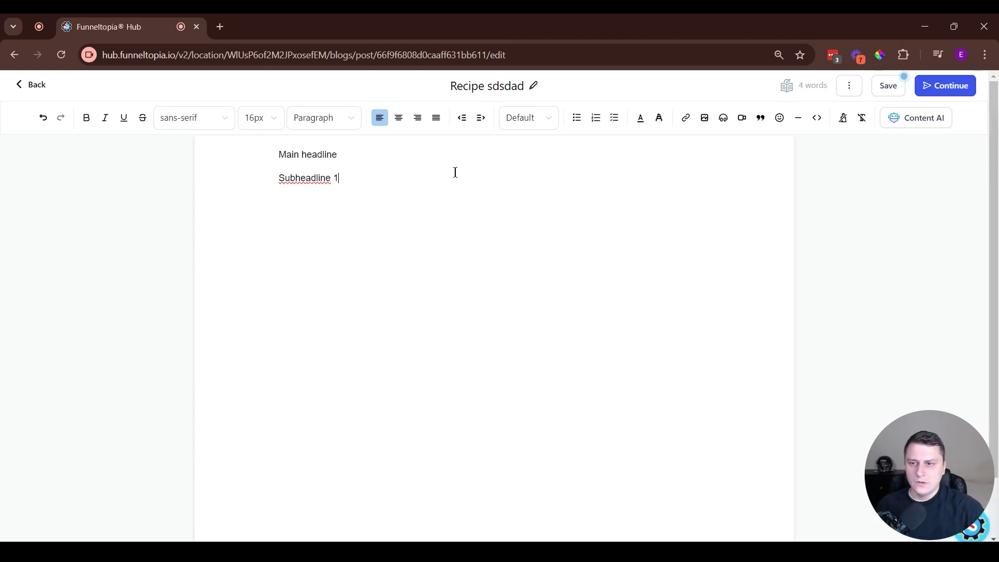
Step: Add a line reading "Text" and, after a blank line, another reading "Subheadline 2"
type("Text")
key("Return")
key("Return")
type("S")
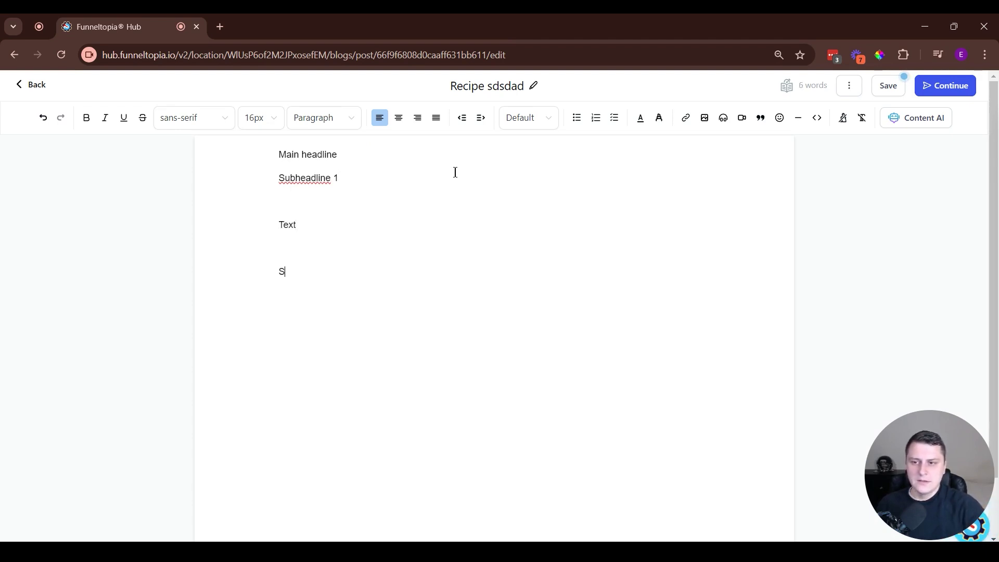
type("ubheadl")
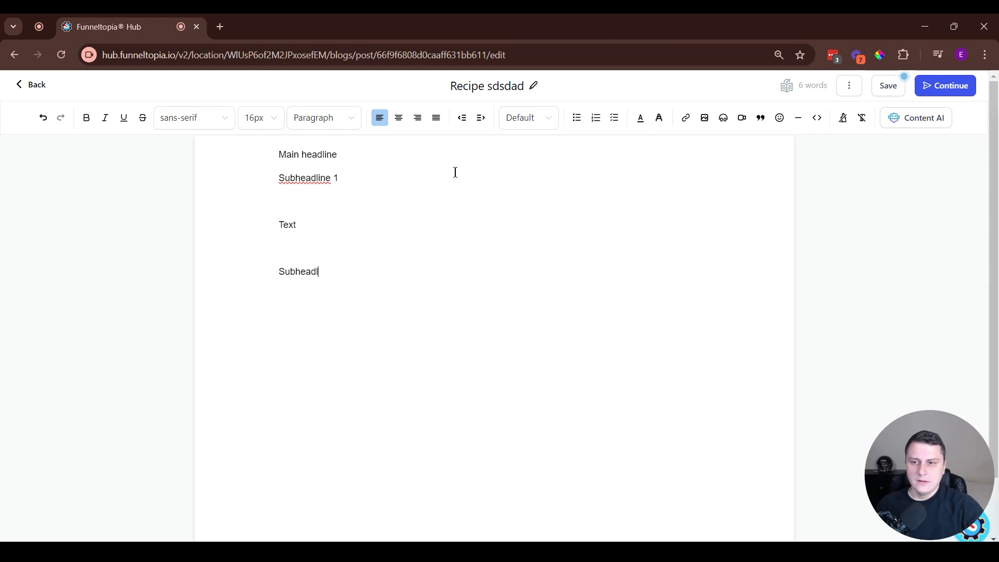
type("ine 2")
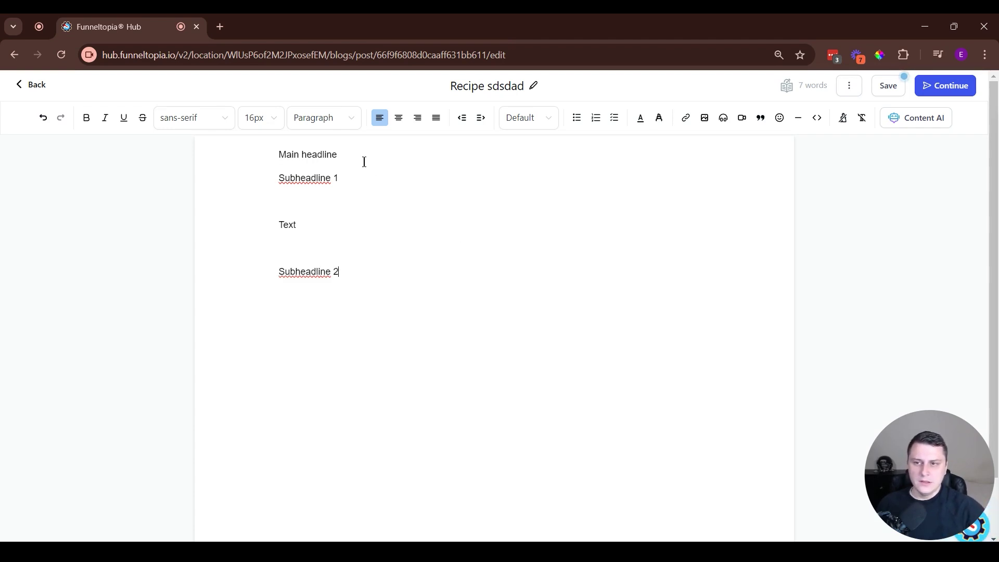
Step: Format the "Main headline" line as Heading 1
triple_click(302, 154)
left_click(316, 120)
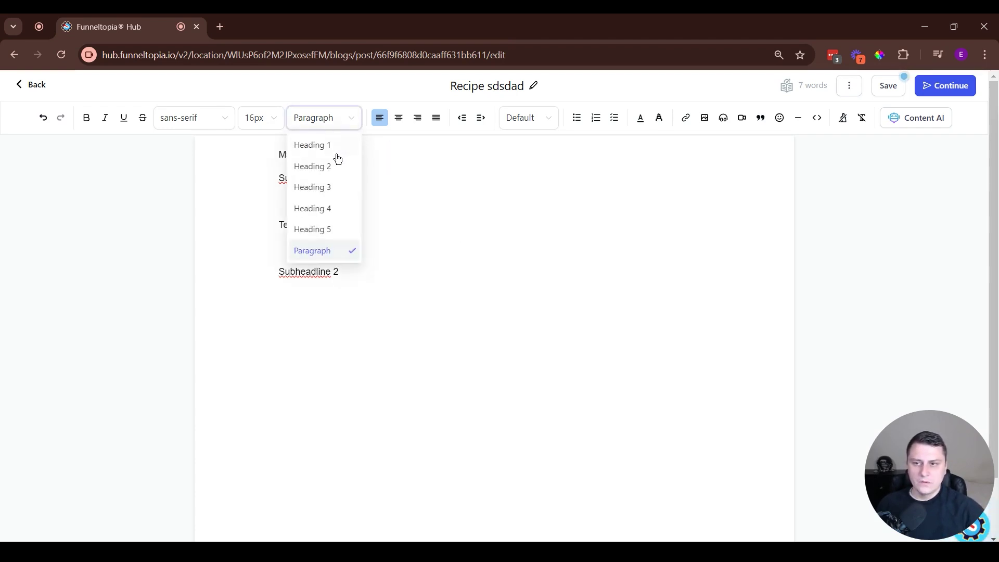
left_click(322, 147)
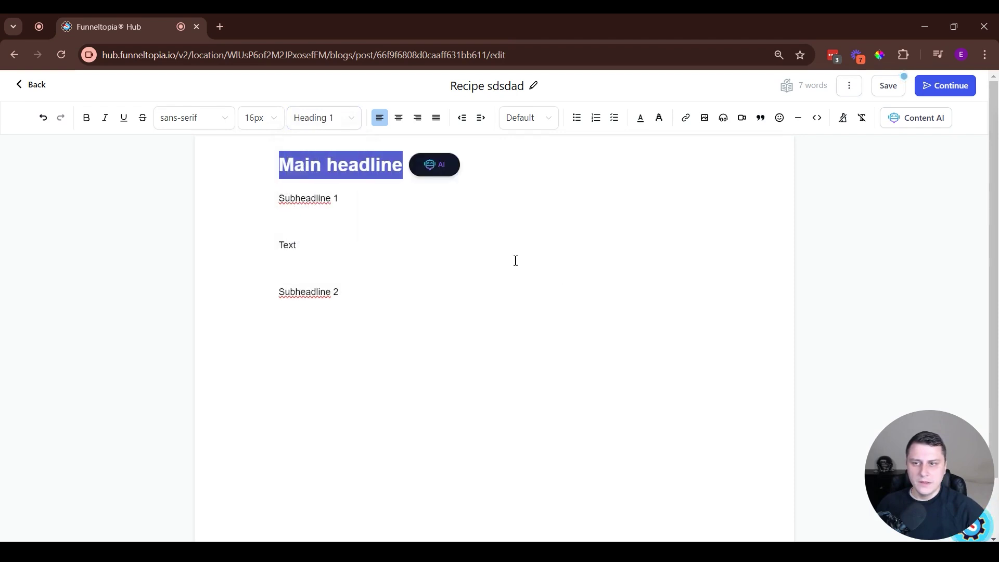
Step: Format the "Subheadline 1" and "Subheadline 2" lines as Heading 2
triple_click(344, 203)
left_click(317, 122)
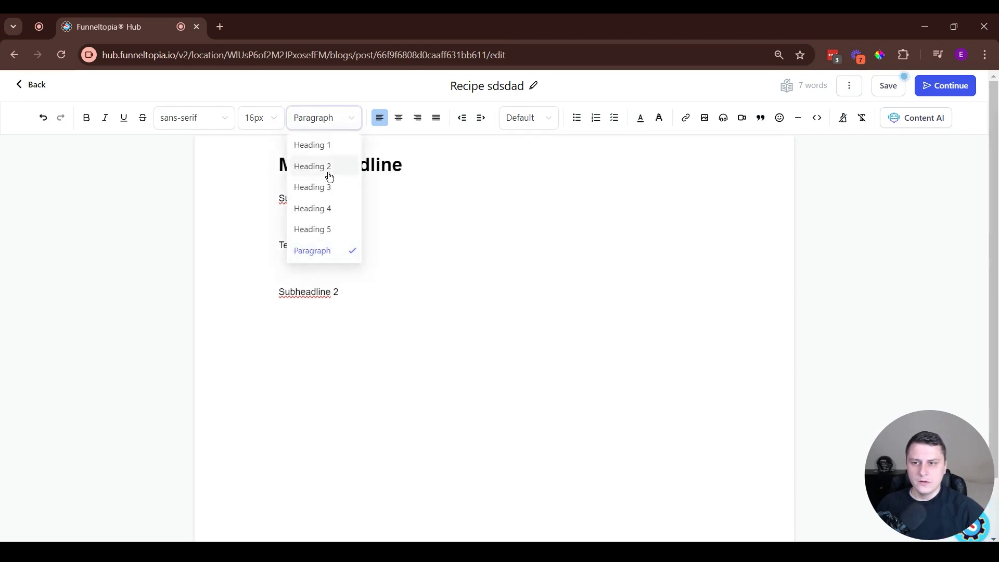
left_click(325, 165)
triple_click(308, 301)
left_click(319, 125)
left_click(323, 168)
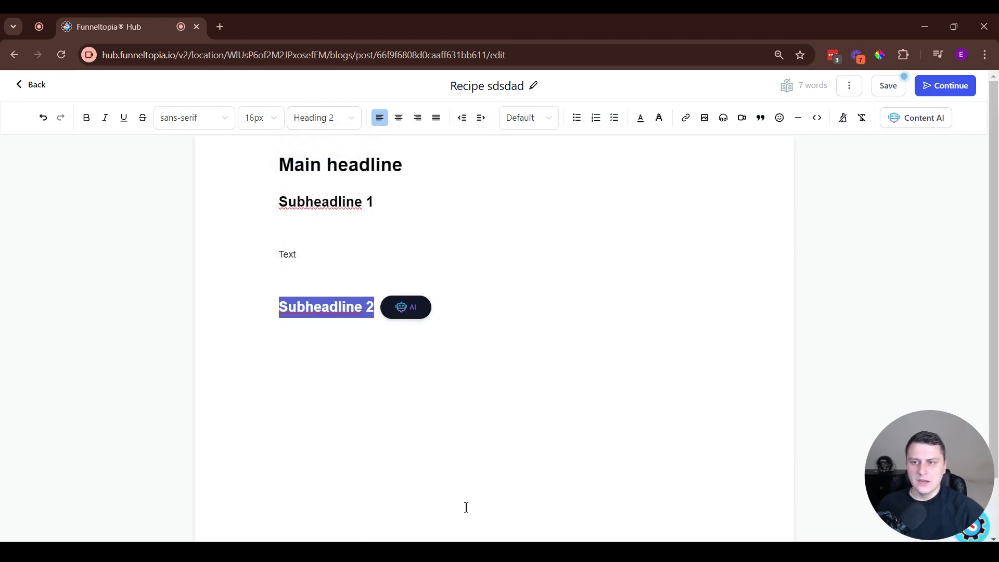
Step: Extend the "Text" line between the subheadlines to "Textsdadas" and format it as a blockquote
left_click(359, 267)
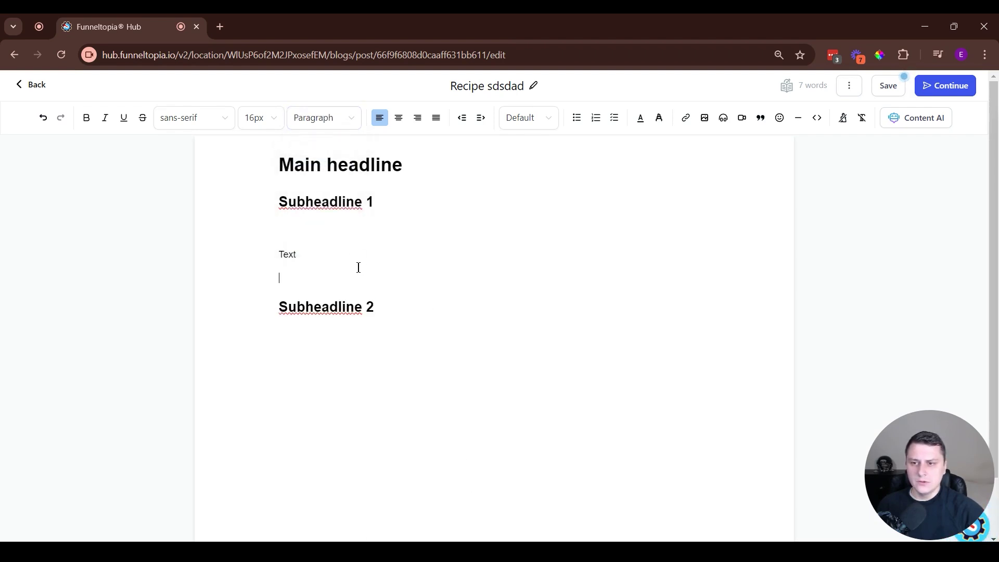
type("sdadas")
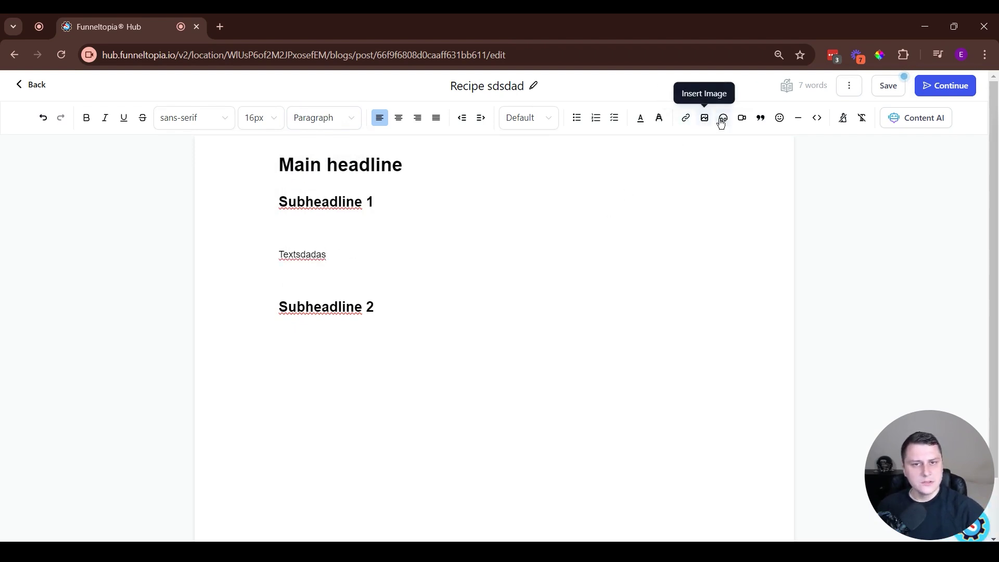
left_click(759, 119)
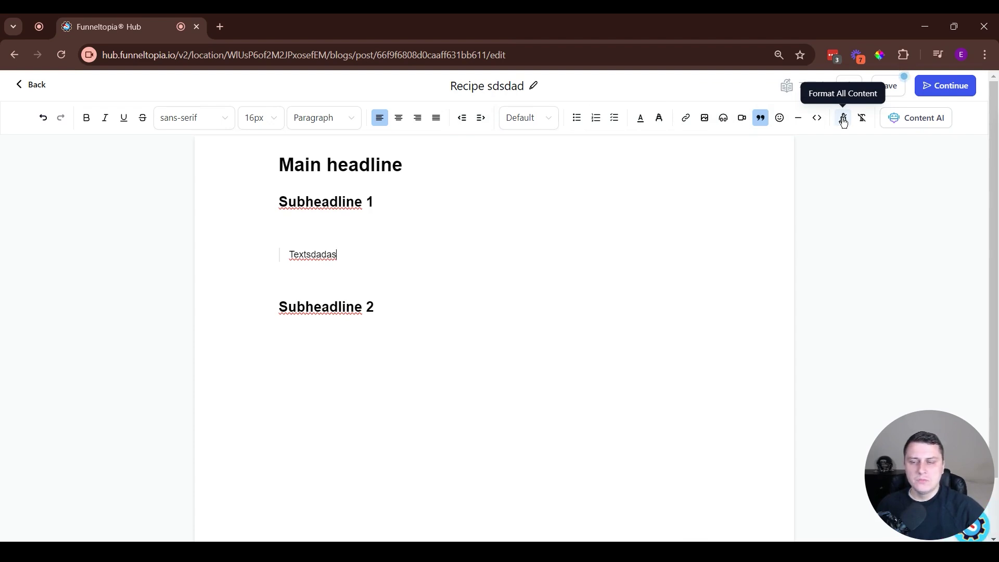
scroll(426, 225, "down", 1)
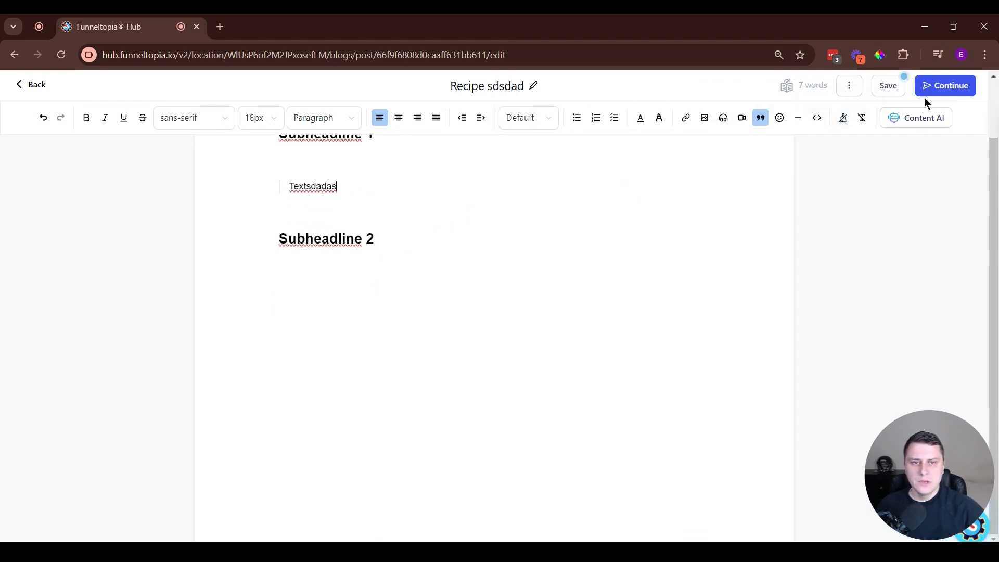
Step: Continue to the blog post's publish or schedule settings and examine its URL slug and the resulting post address
left_click(937, 86)
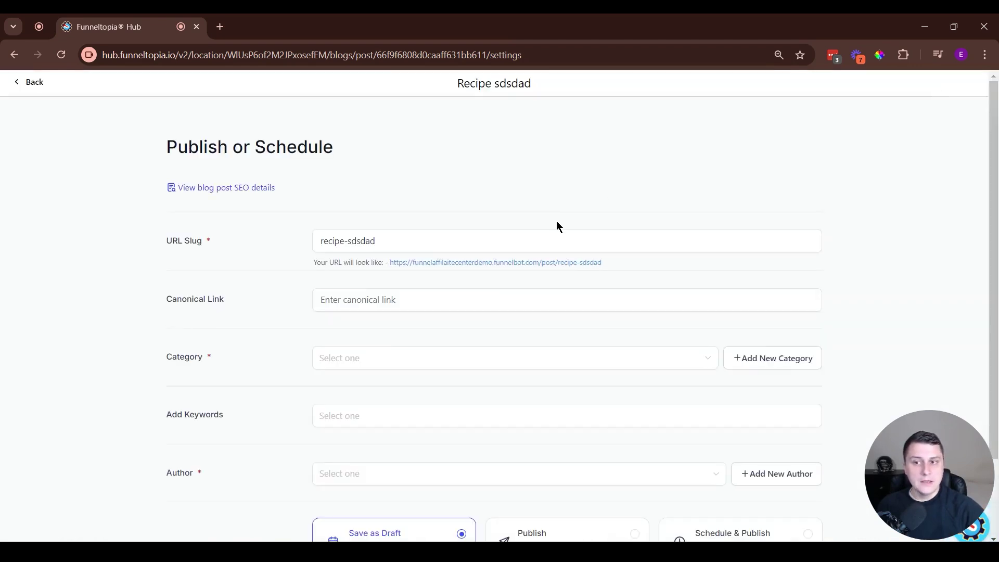
left_click(391, 237)
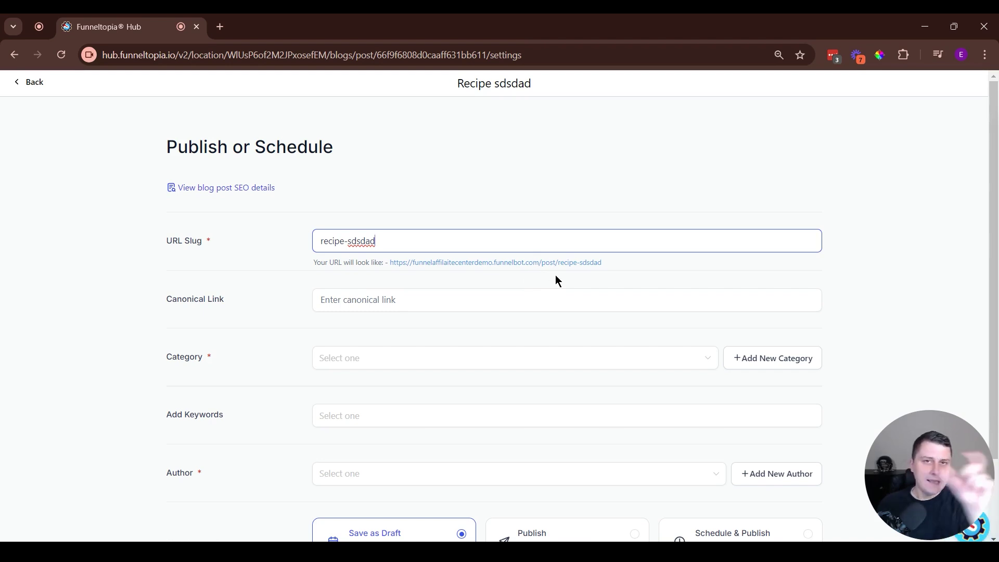
left_click_drag(653, 276, 556, 265)
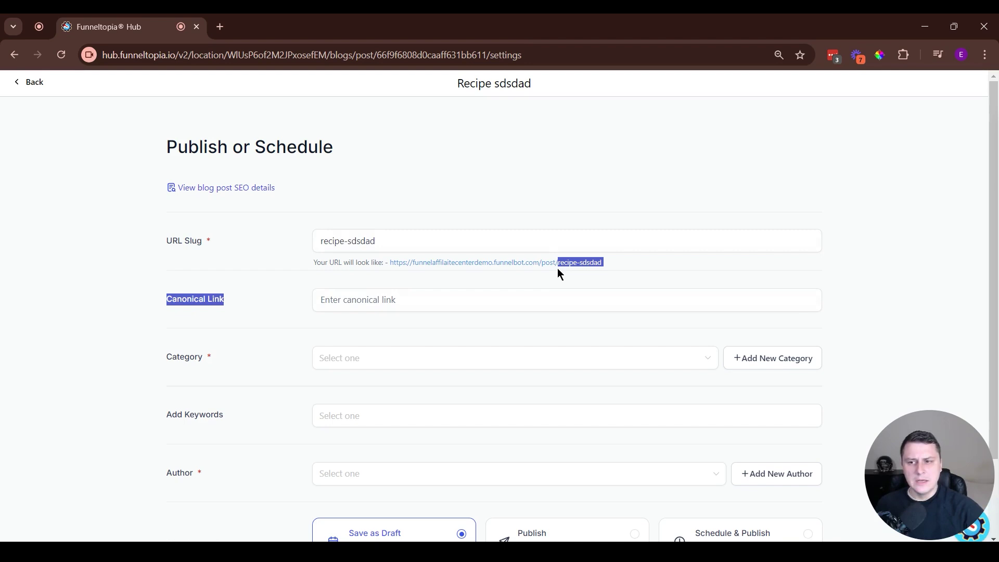
left_click(155, 267)
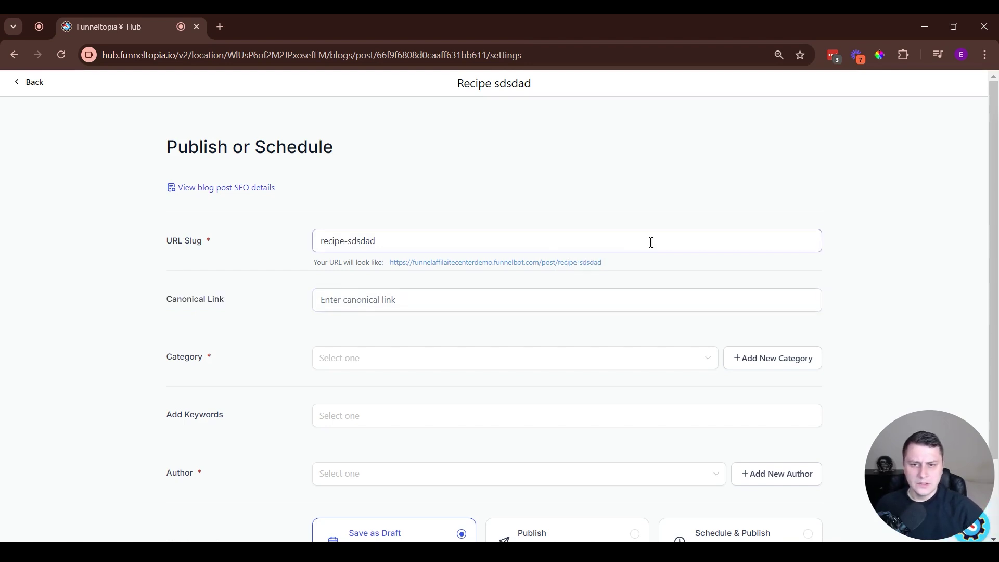
left_click(403, 240)
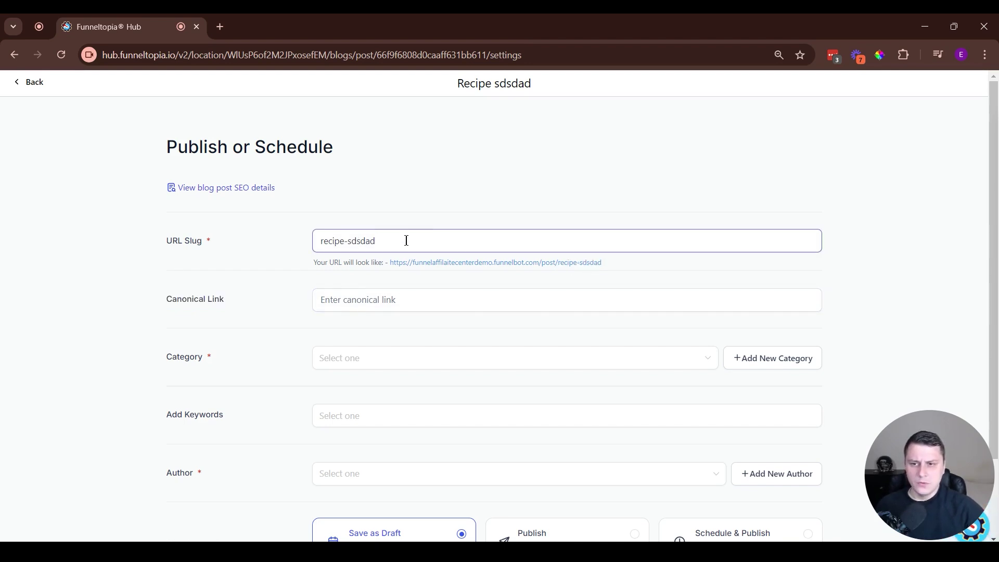
key("ctrl+a")
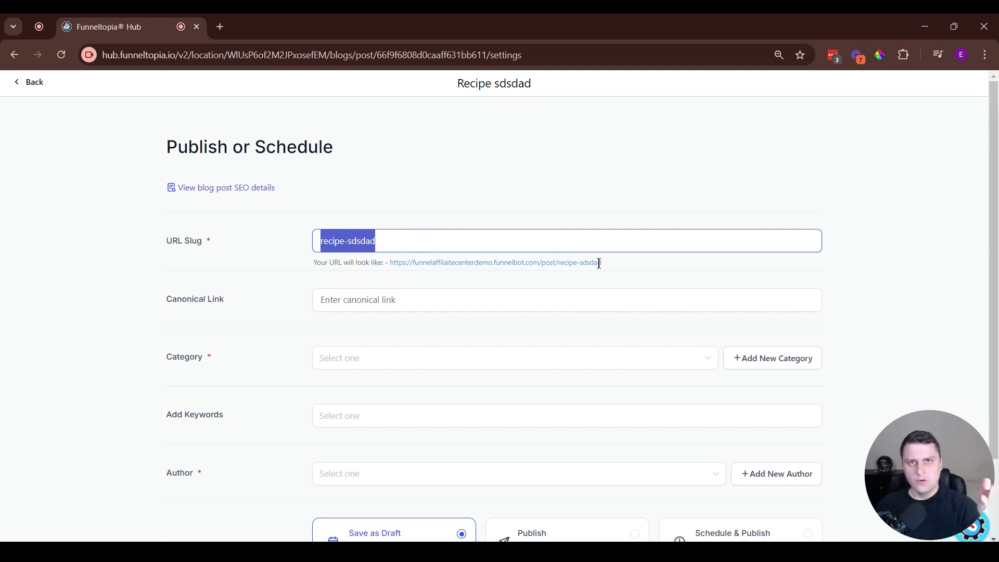
Step: Examine the Canonical Link and Category fields in the post's publishing settings
left_click(348, 302)
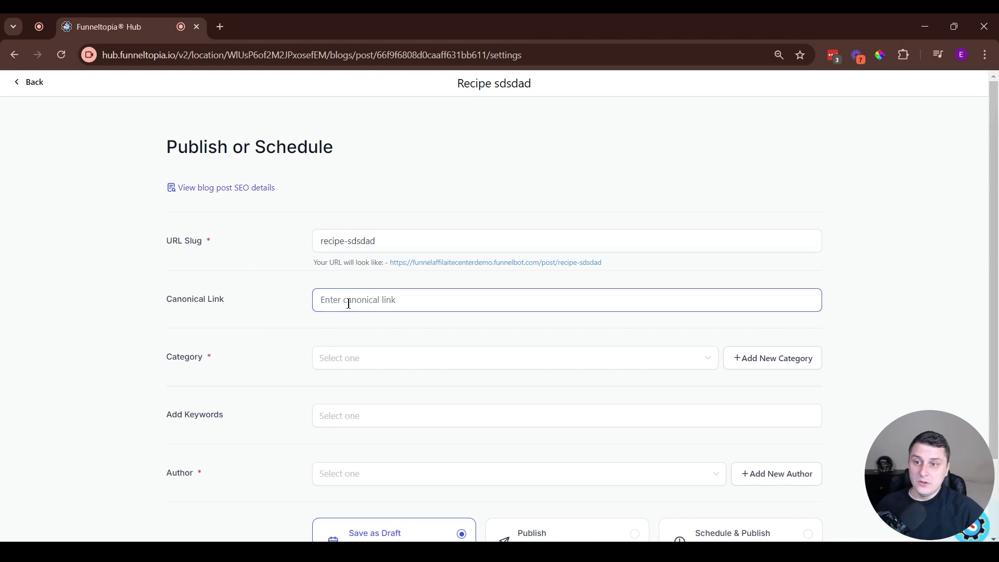
left_click(234, 226)
scroll(234, 226, "down", 1)
triple_click(234, 229)
left_click(267, 267)
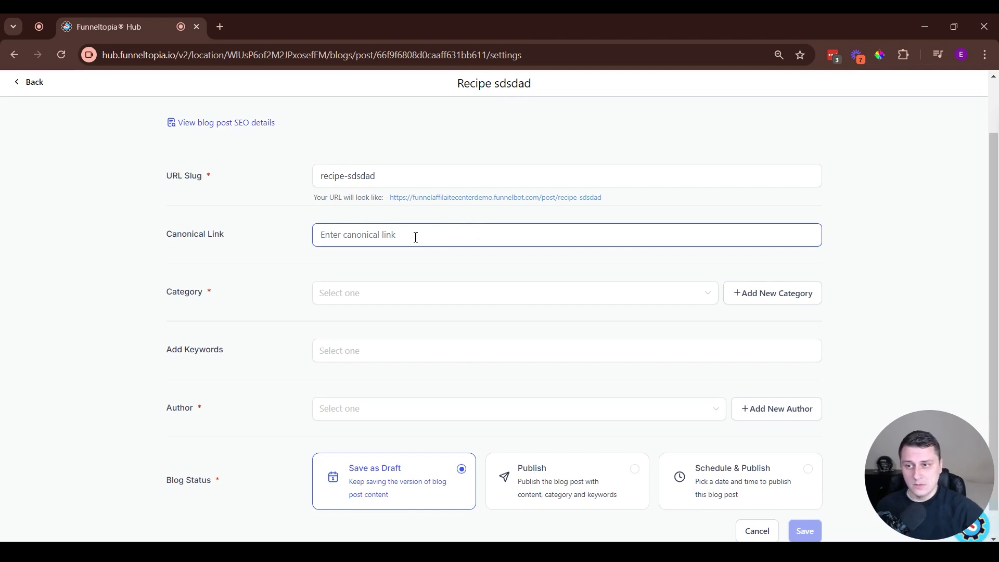
triple_click(232, 229)
left_click(258, 245)
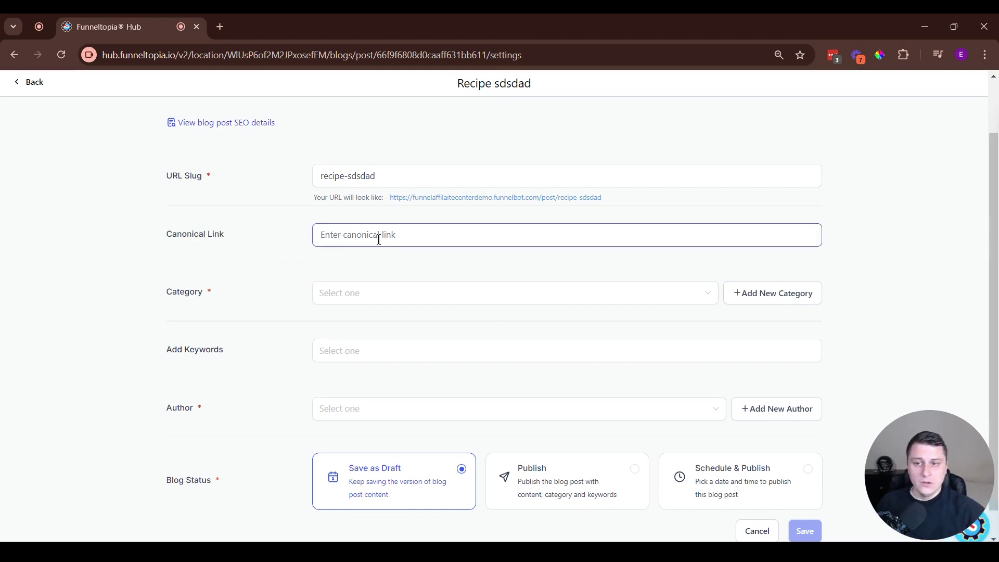
left_click_drag(229, 234, 154, 234)
left_click(236, 246)
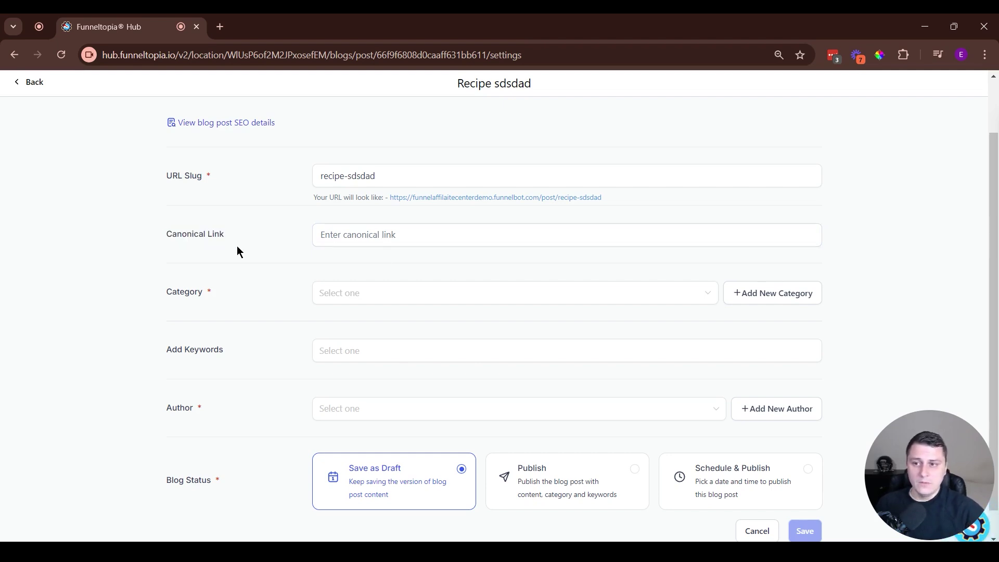
left_click(355, 303)
left_click(859, 292)
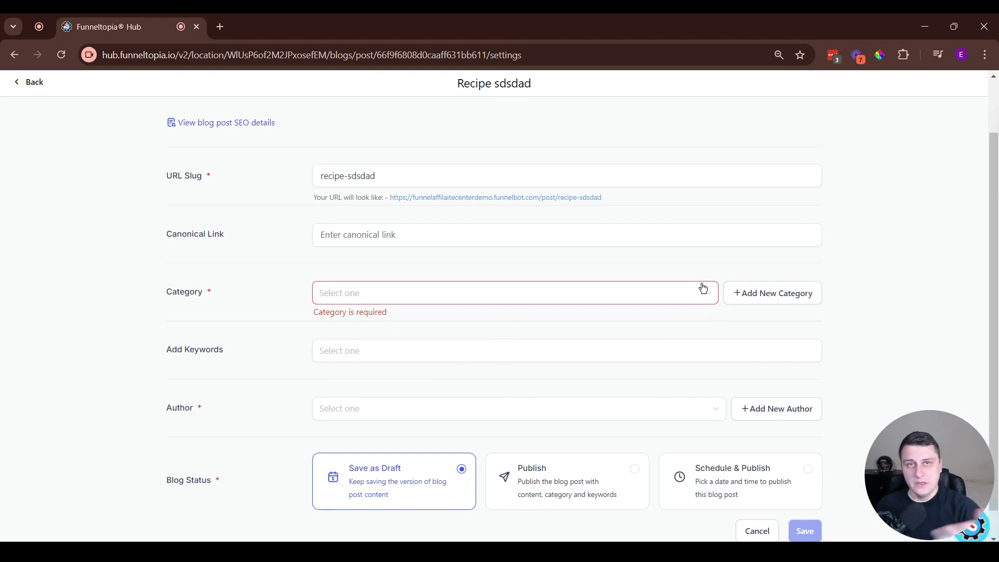
left_click(607, 235)
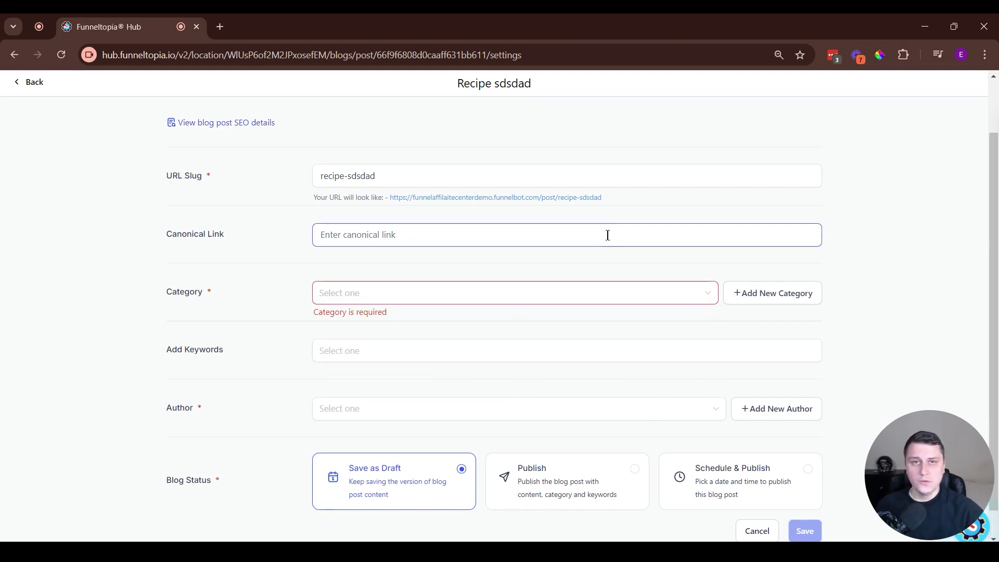
Step: View the form for adding a new blog category and close it without creating one
left_click(807, 293)
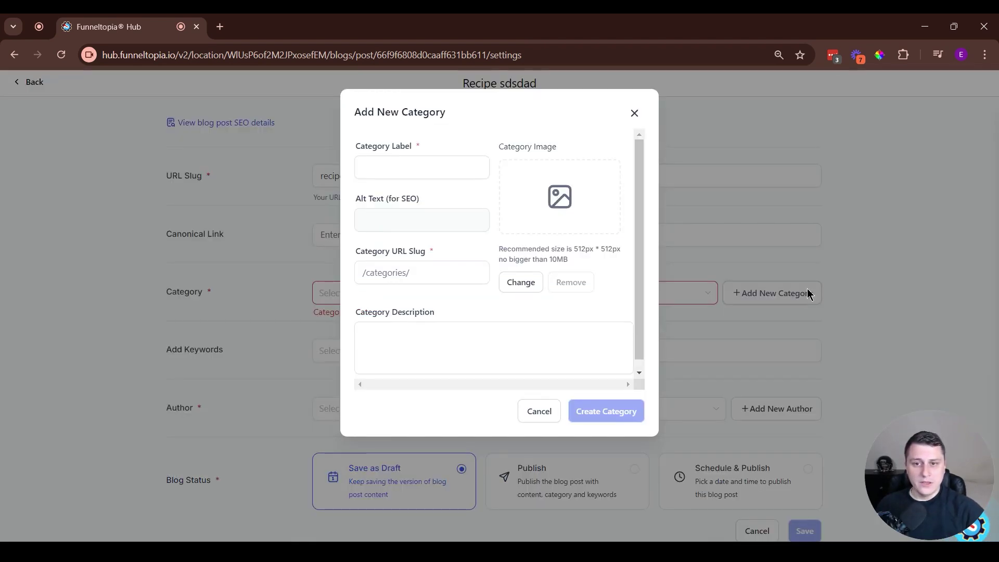
left_click(635, 113)
scroll(232, 345, "down", 1)
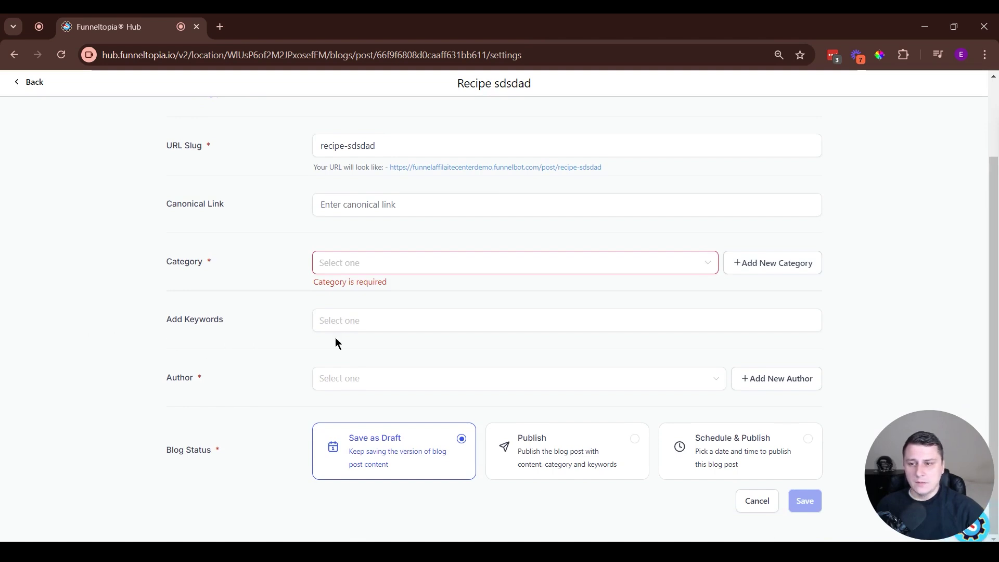
Step: Check the keywords and author fields, and view the new author form without adding an author
left_click(387, 328)
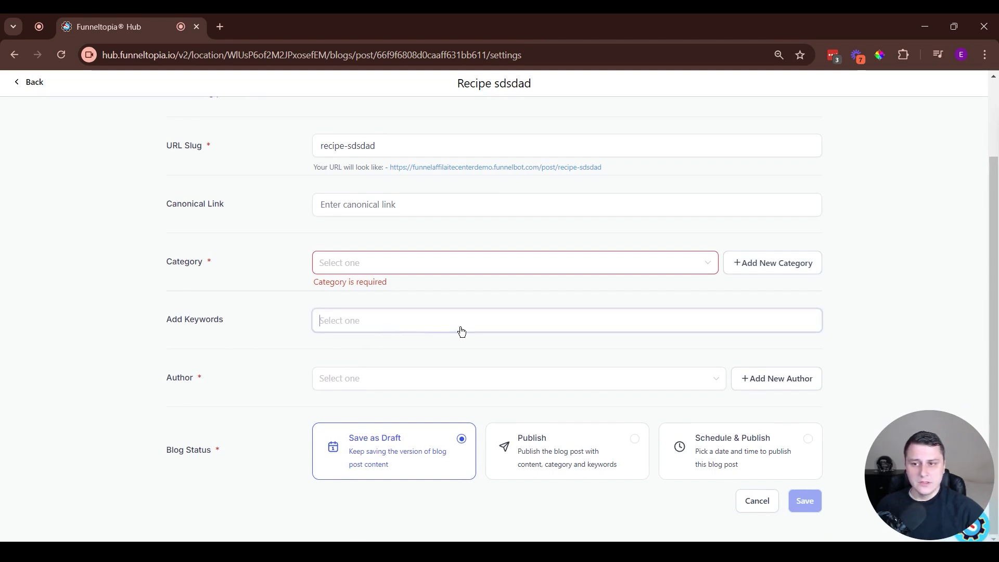
left_click(417, 382)
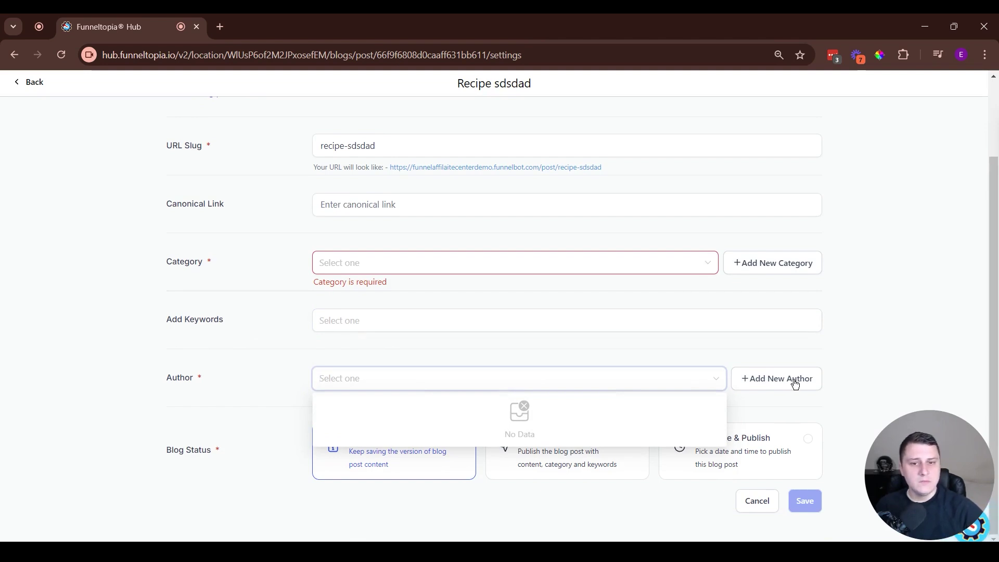
left_click(794, 384)
scroll(461, 266, "down", 2)
scroll(462, 265, "up", 2)
left_click(623, 113)
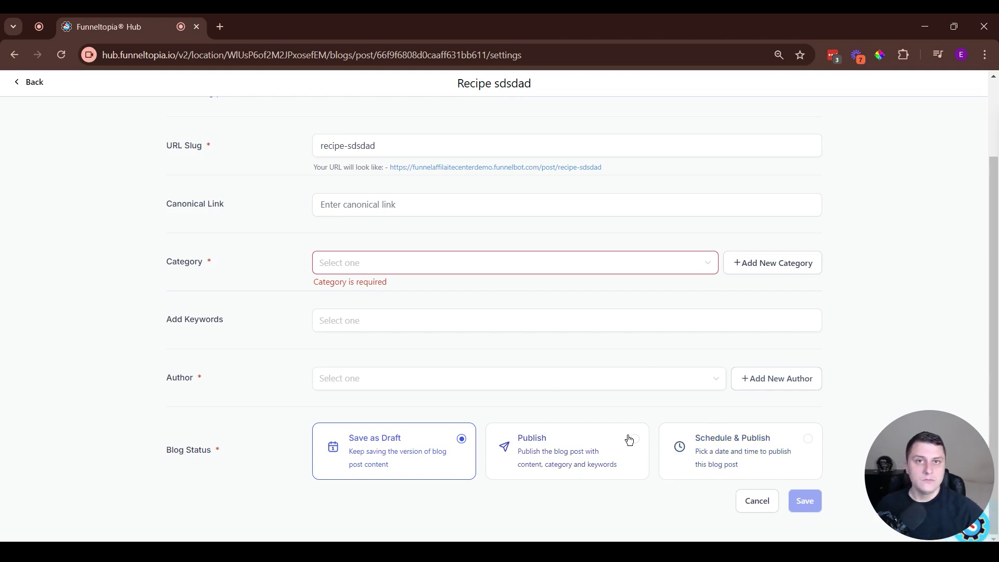
Step: Review the publishing settings once more and cancel them to return to the blog's post list
scroll(632, 439, "up", 2)
scroll(755, 434, "down", 2)
scroll(788, 419, "up", 2)
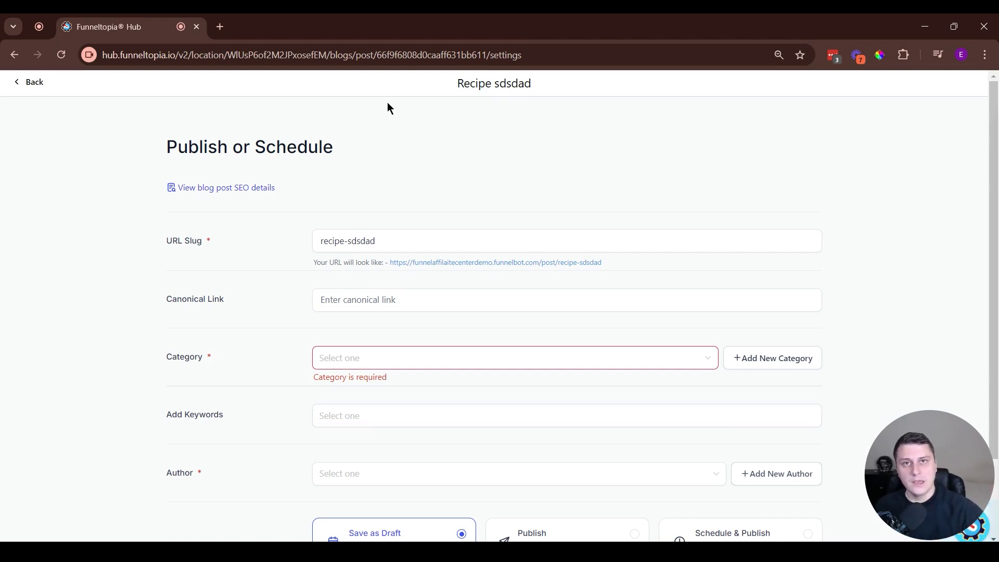
scroll(729, 517, "down", 2)
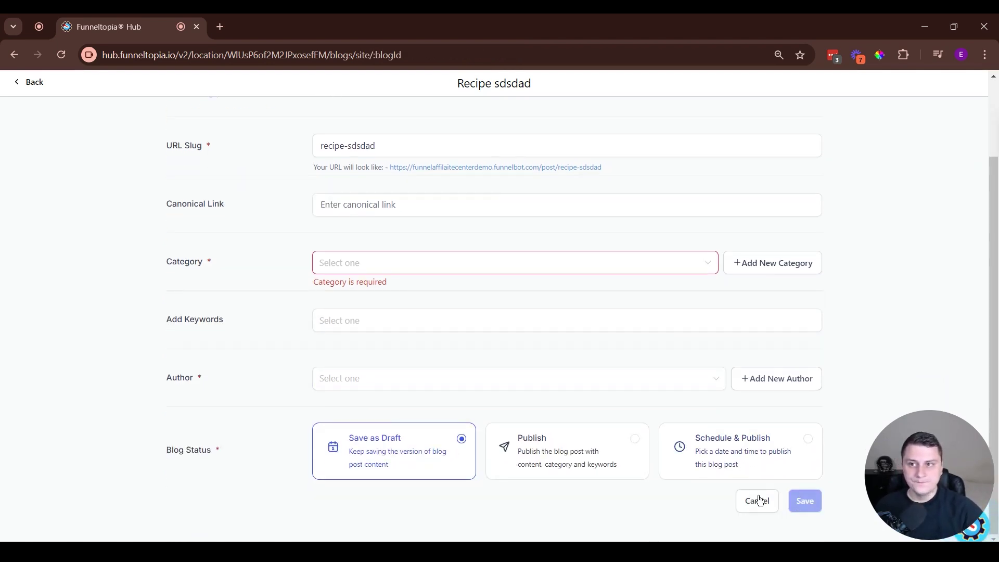
left_click(758, 500)
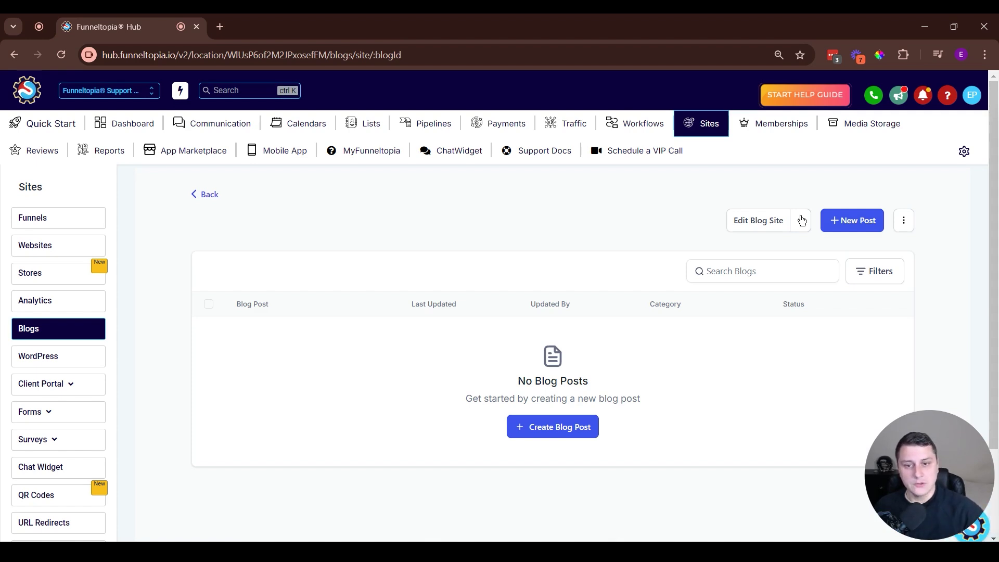
Step: Open the blog site's settings from the post list
left_click(905, 220)
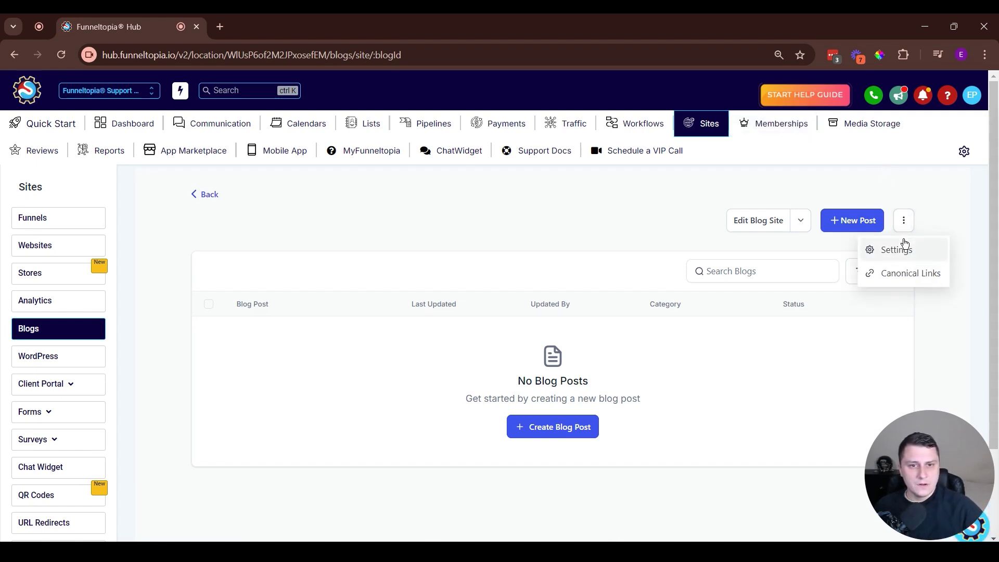
left_click(906, 333)
left_click(904, 220)
left_click(909, 251)
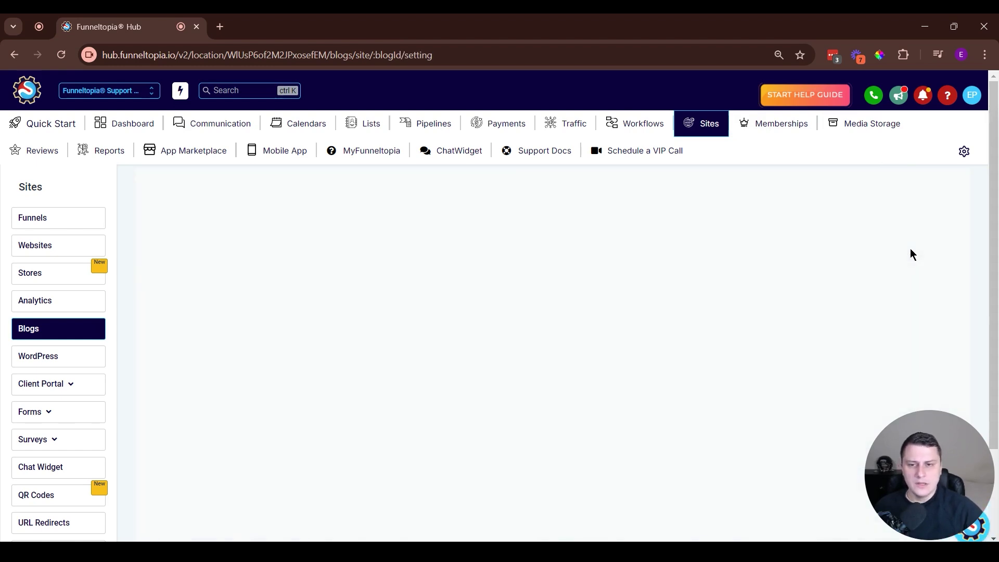
scroll(914, 247, "down", 2)
scroll(914, 248, "up", 2)
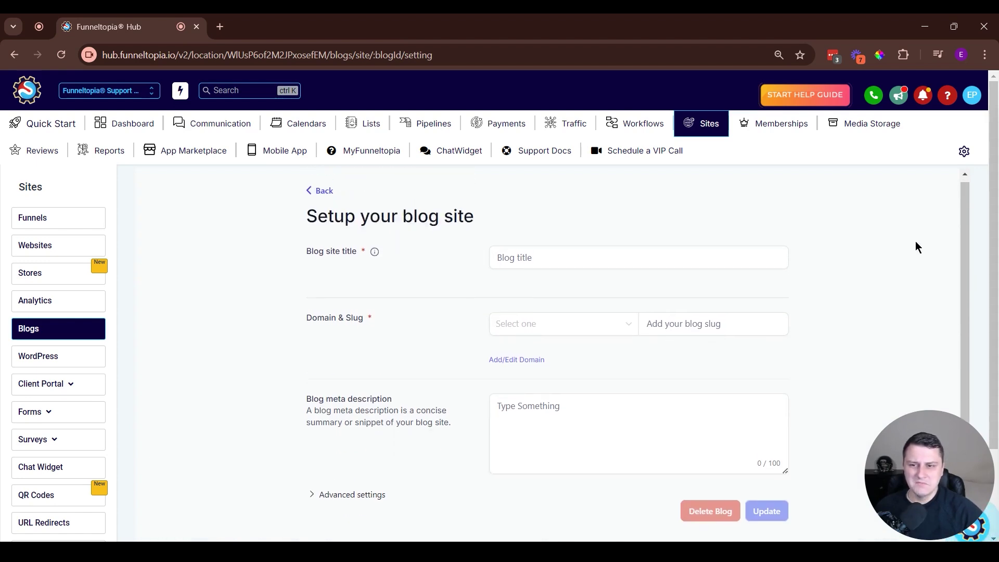
Step: Expand the advanced blog settings and examine the favicon, head and body tracking code, chat widget and GDPR font options
left_click(360, 498)
scroll(235, 396, "down", 5)
scroll(417, 301, "down", 1)
left_click(691, 255)
left_click(548, 401)
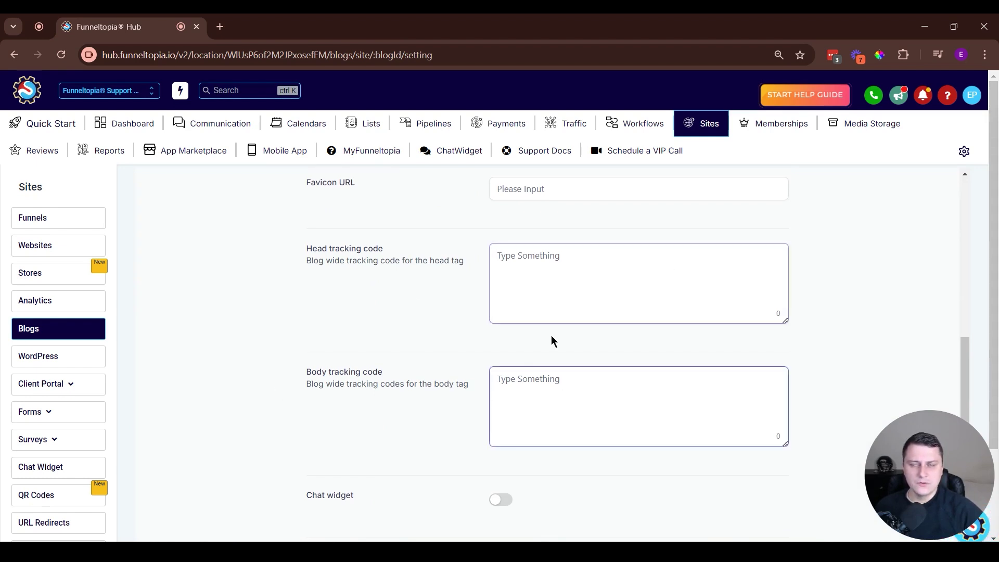
scroll(563, 349, "down", 3)
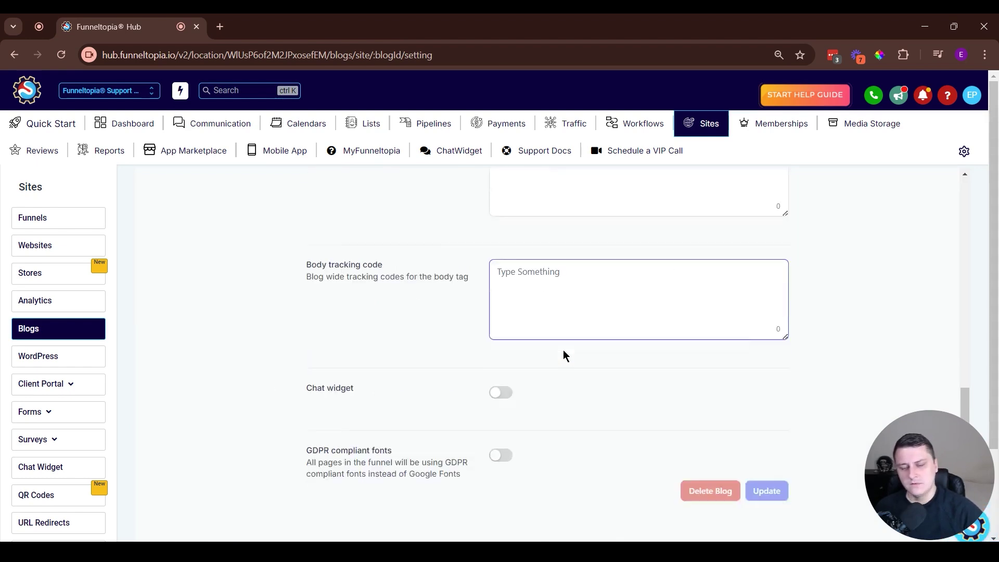
scroll(564, 349, "up", 1)
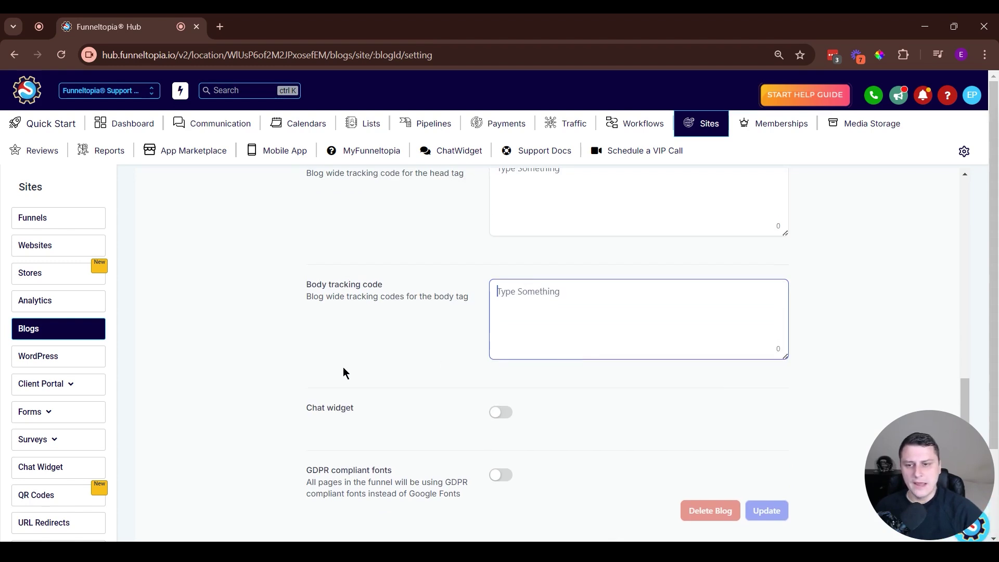
scroll(558, 286, "up", 2)
scroll(479, 482, "down", 3)
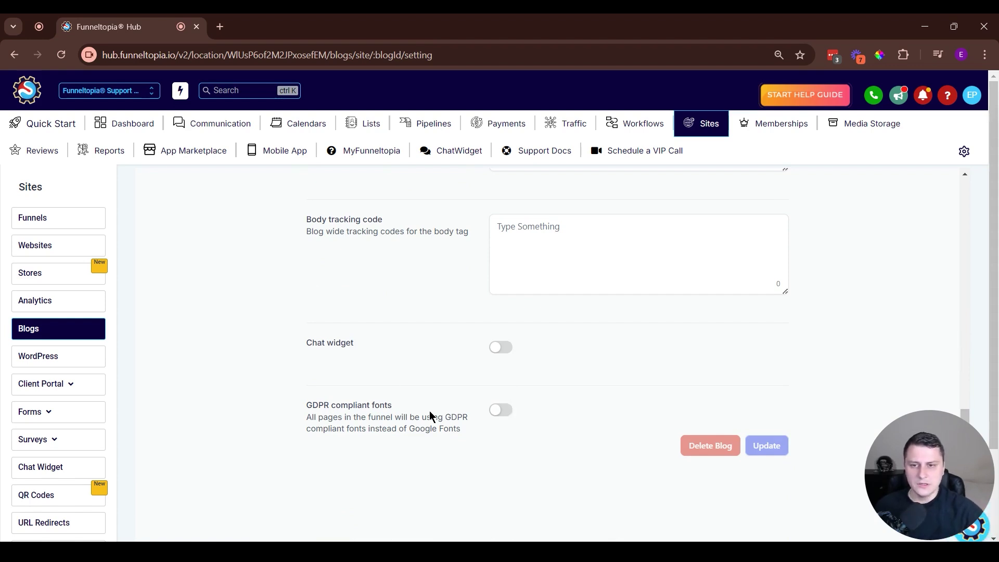
scroll(429, 411, "up", 5)
scroll(437, 416, "up", 4)
scroll(448, 422, "up", 1)
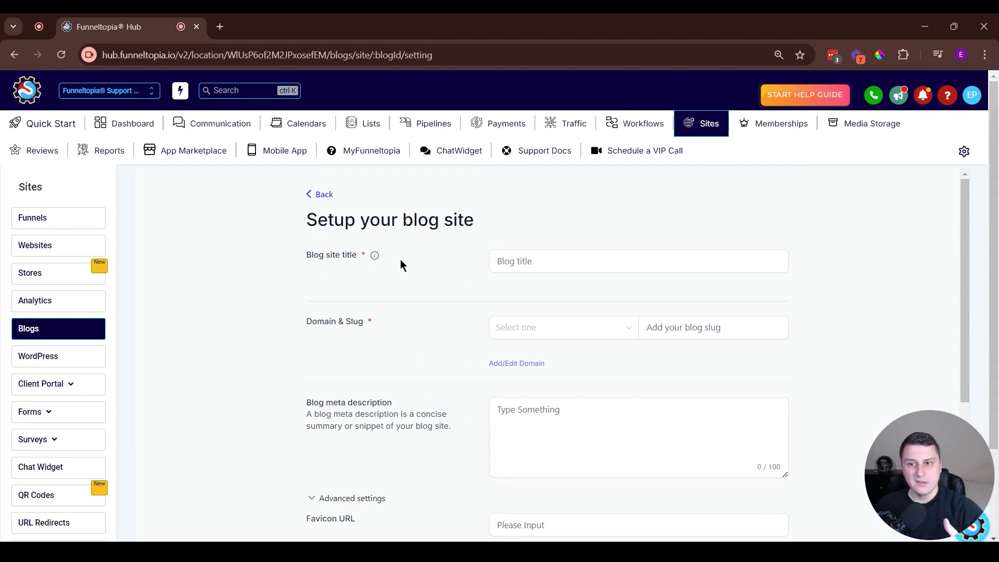
Step: Open the support widget to view the available help options
left_click_drag(911, 494, 5, 498)
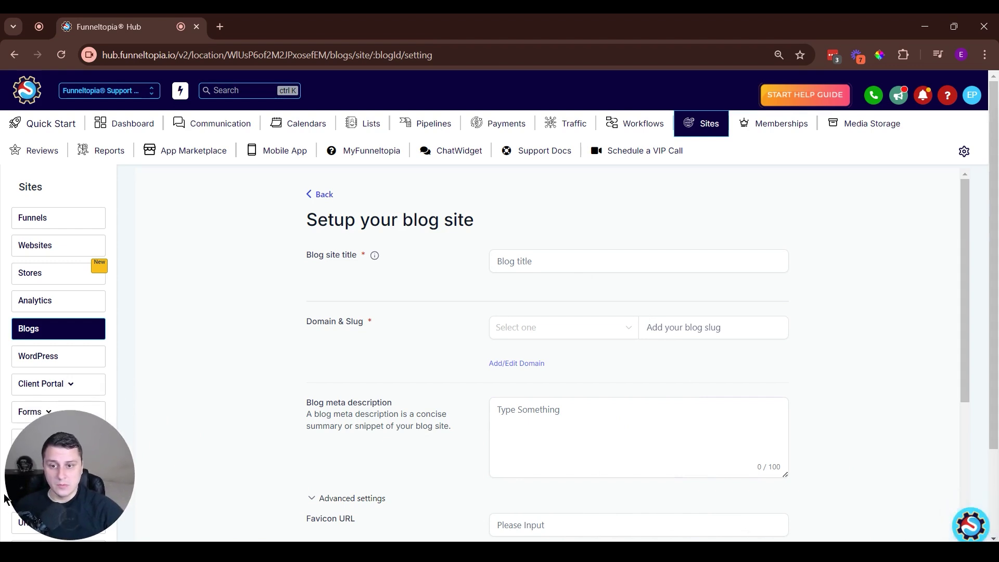
scroll(407, 376, "down", 4)
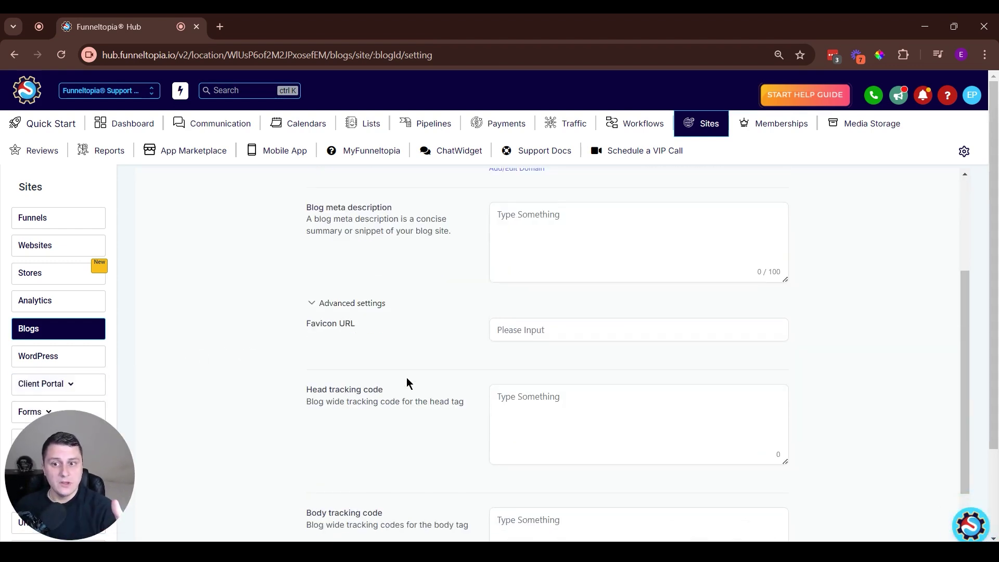
left_click(960, 524)
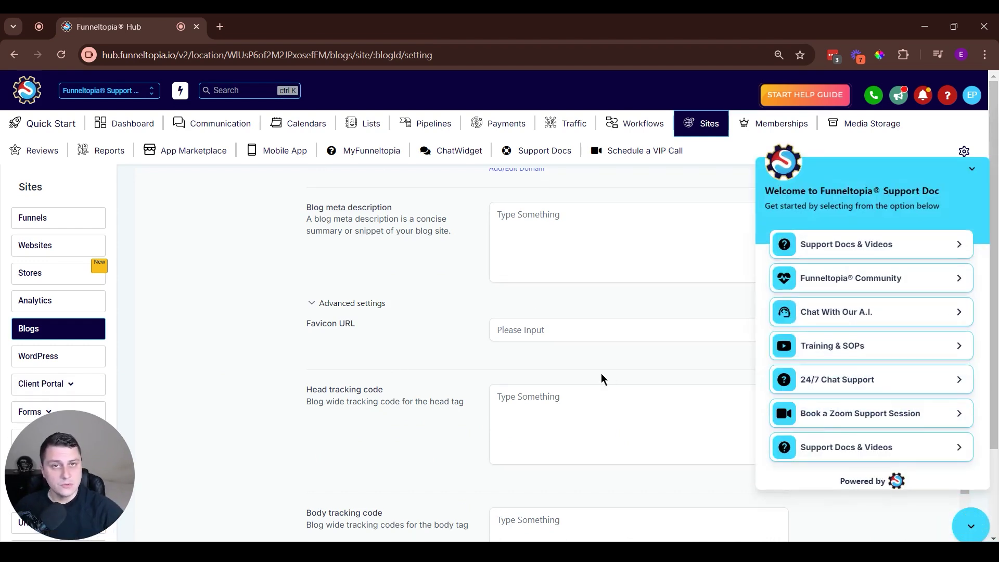